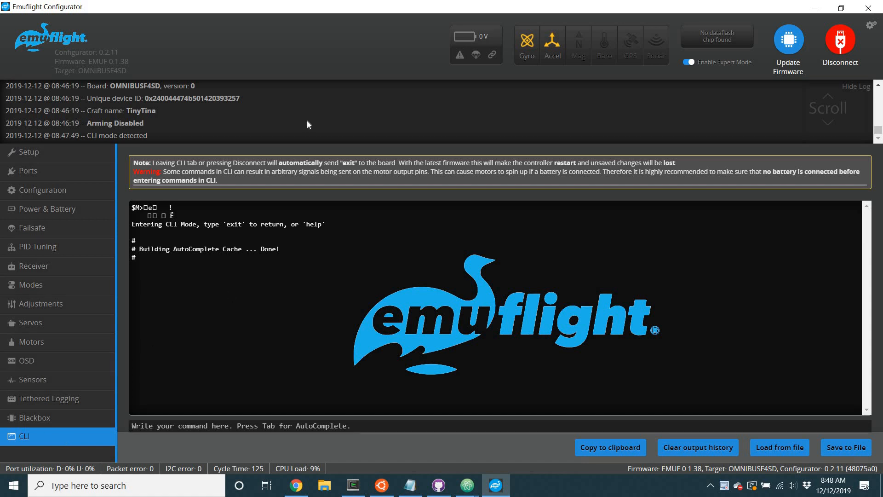
# Step: Leave the CLI and examine the FPV Camera Angle and Cinematic Yaw settings on the Configuration page
pyautogui.click(79, 162)
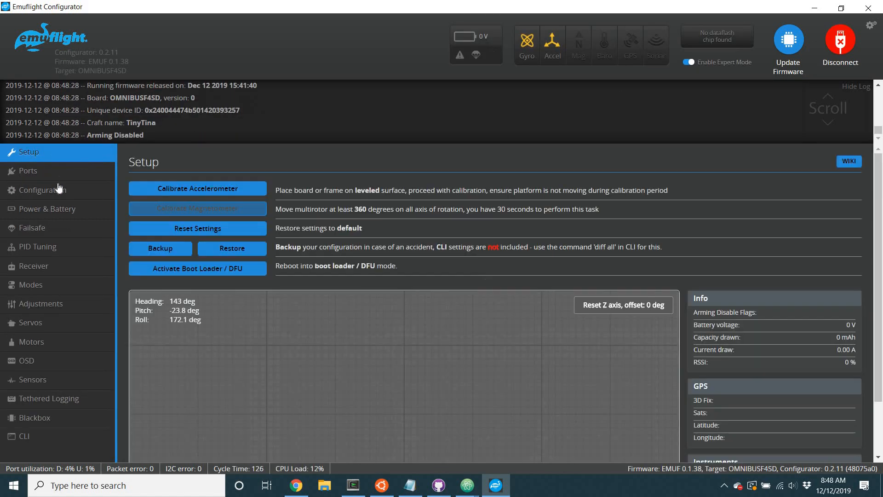
pyautogui.click(58, 187)
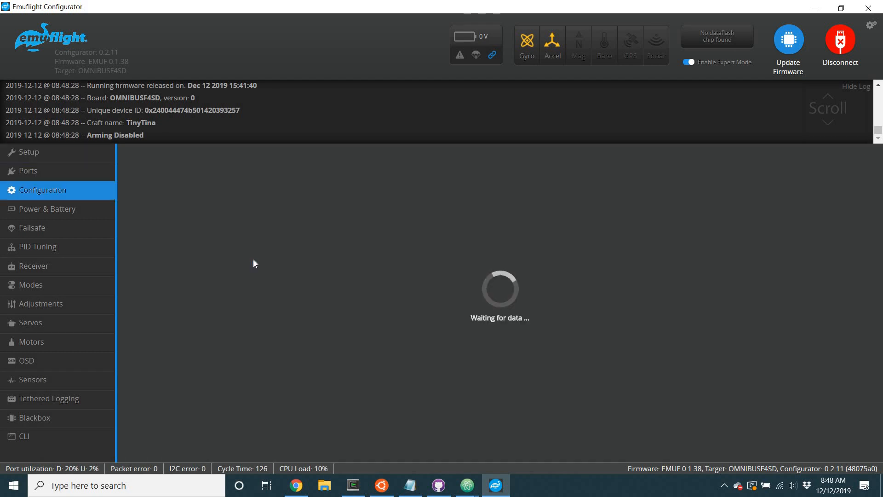
pyautogui.scroll(-8, 253, 260)
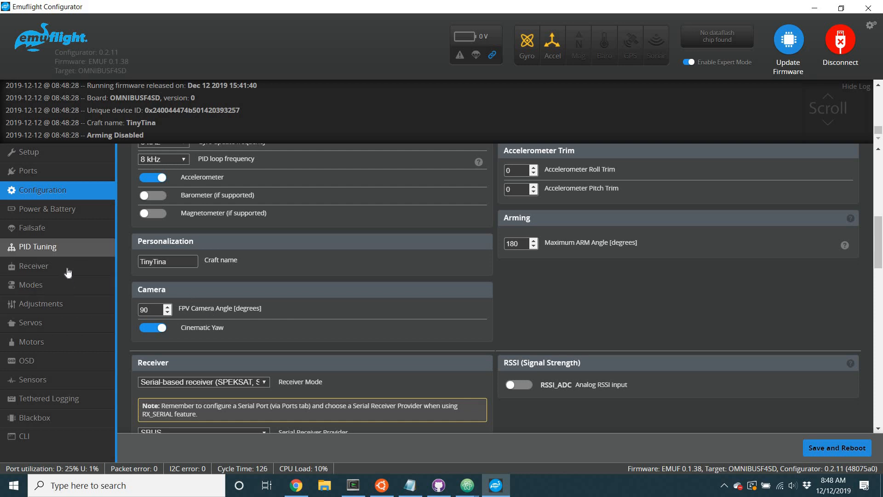
# Step: Look through the Modes page to find the range assigned to FPV Angle Mix
pyautogui.click(58, 285)
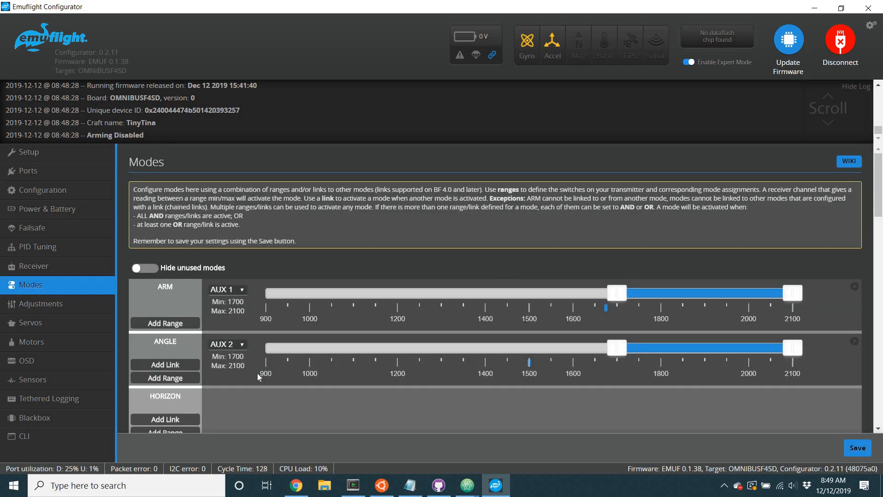
pyautogui.scroll(-10, 258, 373)
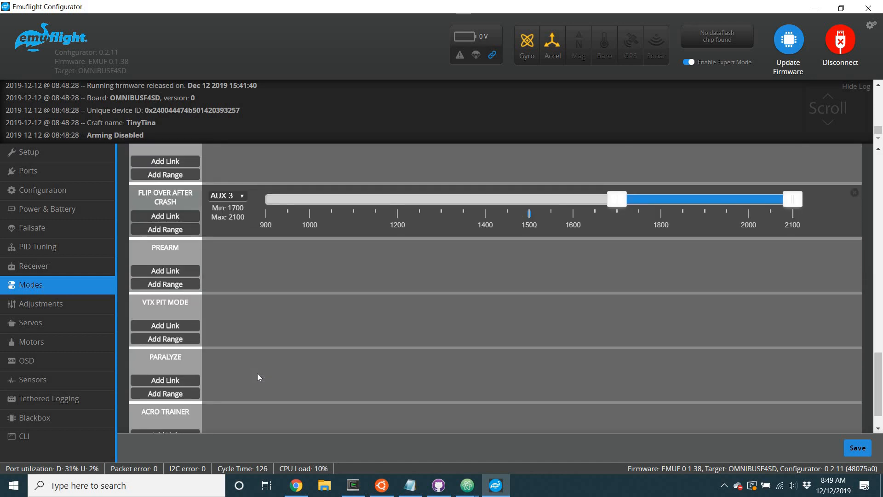
pyautogui.scroll(6, 258, 374)
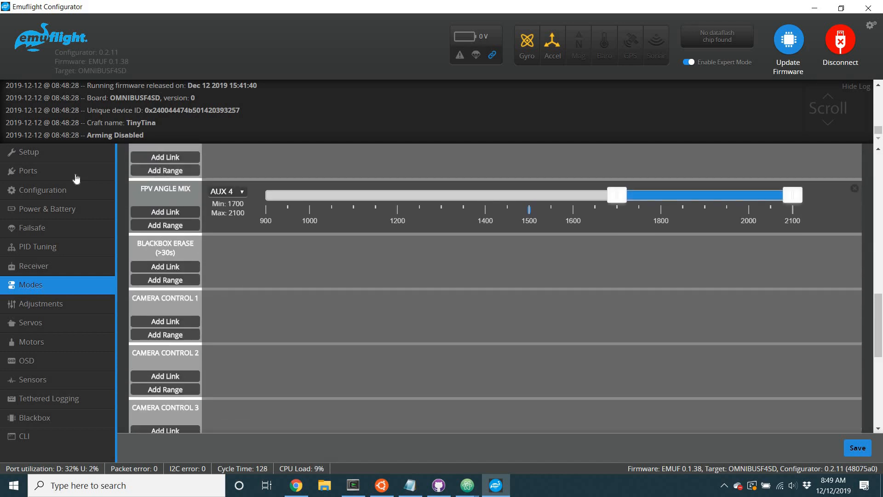
# Step: Return to the Configuration page and review the Camera section again
pyautogui.click(64, 188)
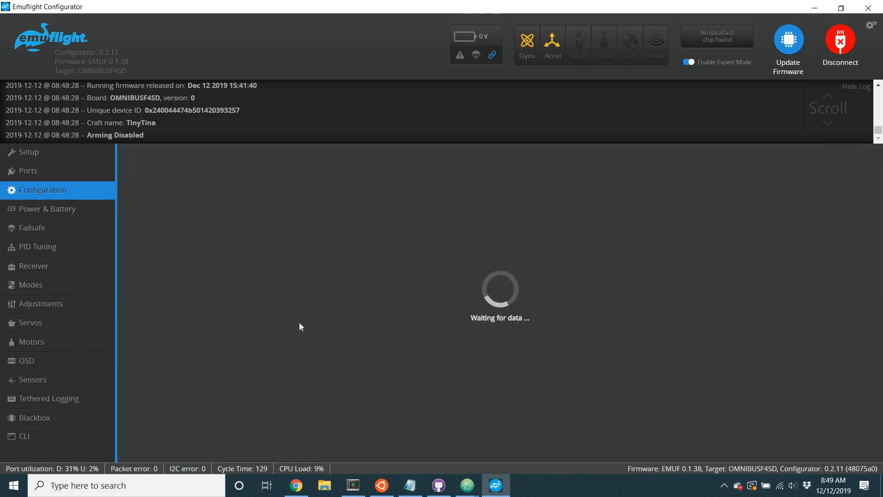
pyautogui.scroll(-7, 300, 326)
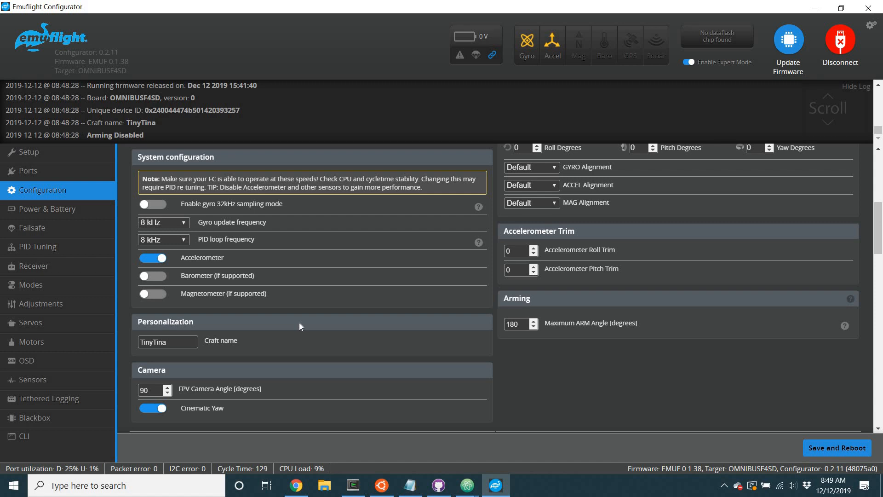
pyautogui.scroll(-1, 300, 327)
pyautogui.scroll(-1, 301, 326)
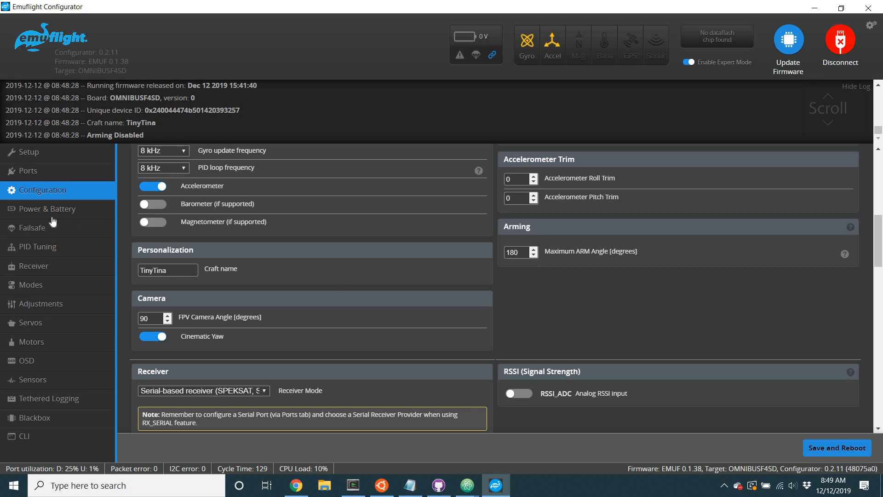
# Step: Examine the PID values, Angle/Horizon settings and PID controller settings on the PID Tuning page
pyautogui.click(65, 246)
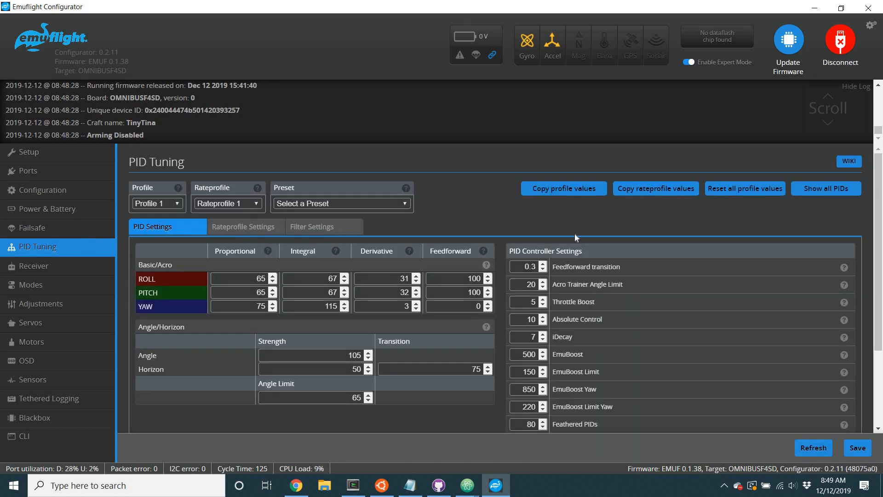
pyautogui.scroll(-1, 575, 234)
pyautogui.scroll(-3, 575, 233)
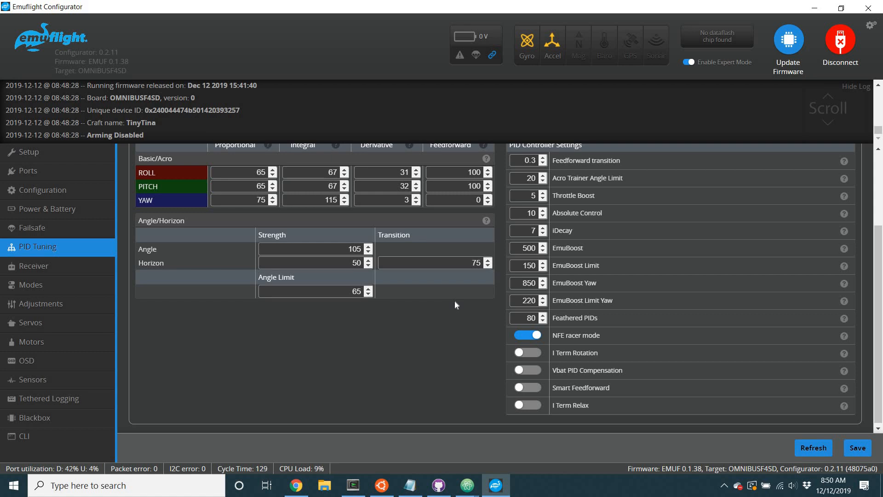
pyautogui.scroll(1, 455, 301)
pyautogui.scroll(-1, 454, 301)
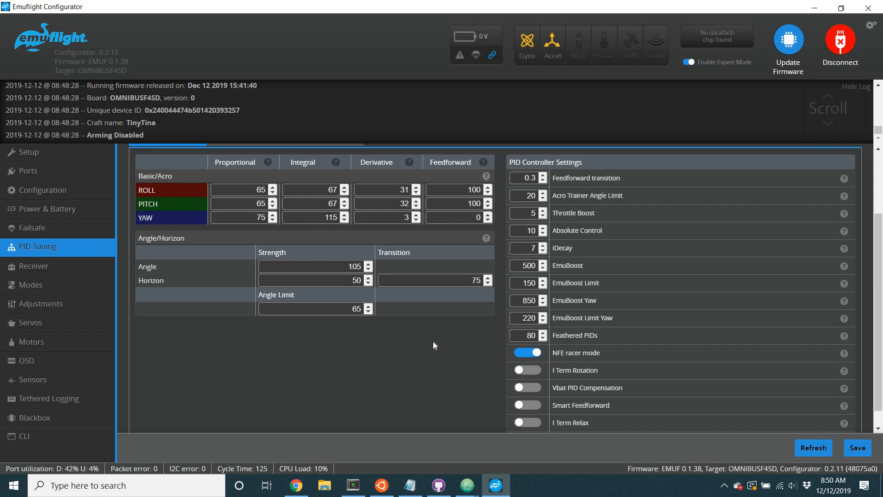
pyautogui.scroll(-1, 433, 341)
pyautogui.scroll(3, 433, 342)
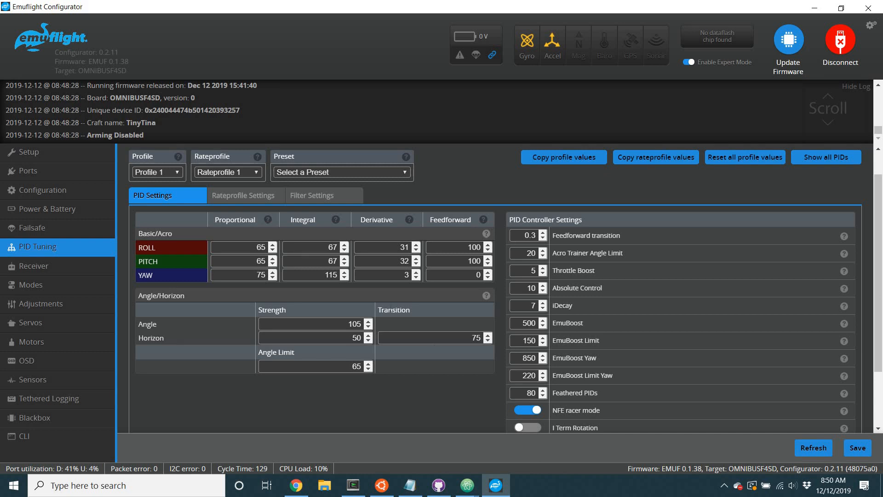
# Step: Open the rateprofile settings, try 150 for SPA P, restore it to 100, and highlight the SPA YAW P and I values
pyautogui.click(232, 197)
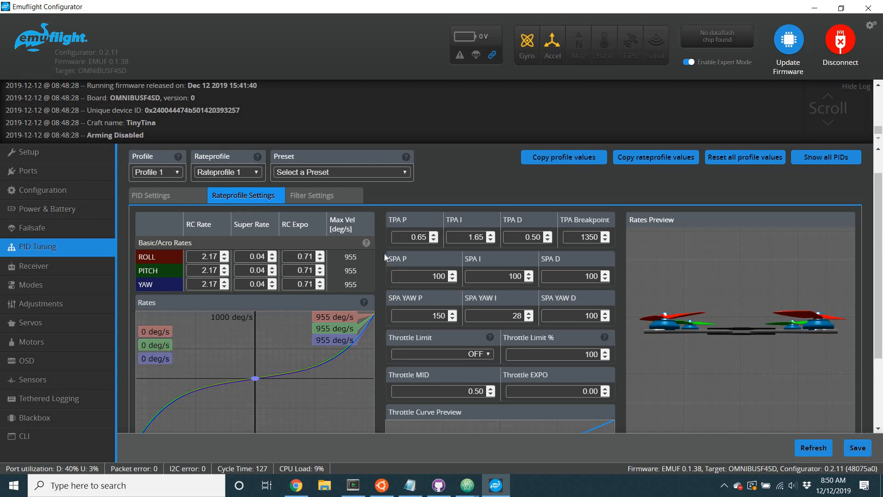
pyautogui.scroll(-1, 386, 257)
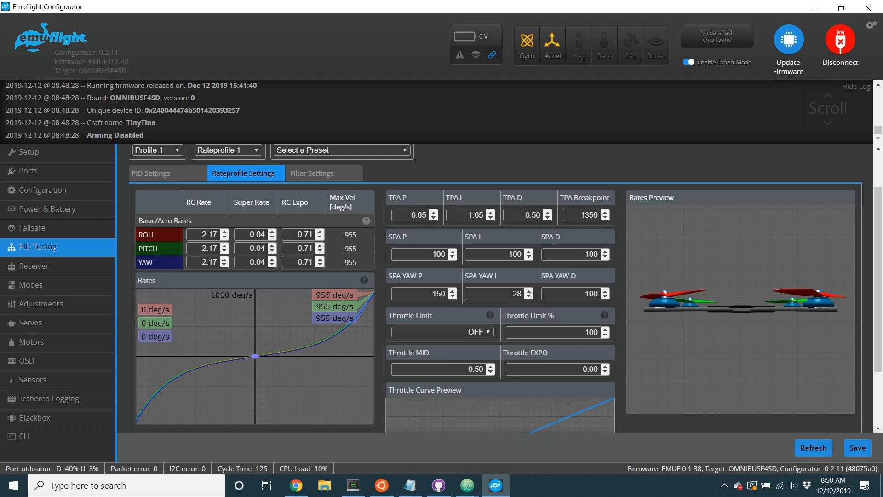
pyautogui.doubleClick(435, 254)
pyautogui.write('150')
pyautogui.press('BackSpace')
pyautogui.press('BackSpace')
pyautogui.write('00')
pyautogui.moveTo(446, 294); pyautogui.dragTo(414, 322)
pyautogui.moveTo(523, 294); pyautogui.dragTo(517, 278)
# Step: Examine the filter settings and return to the PID controller settings
pyautogui.click(328, 168)
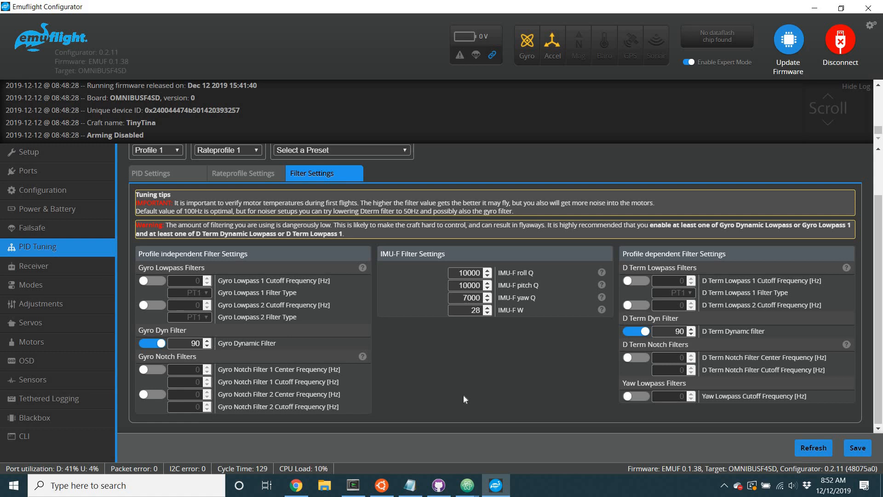
pyautogui.click(177, 172)
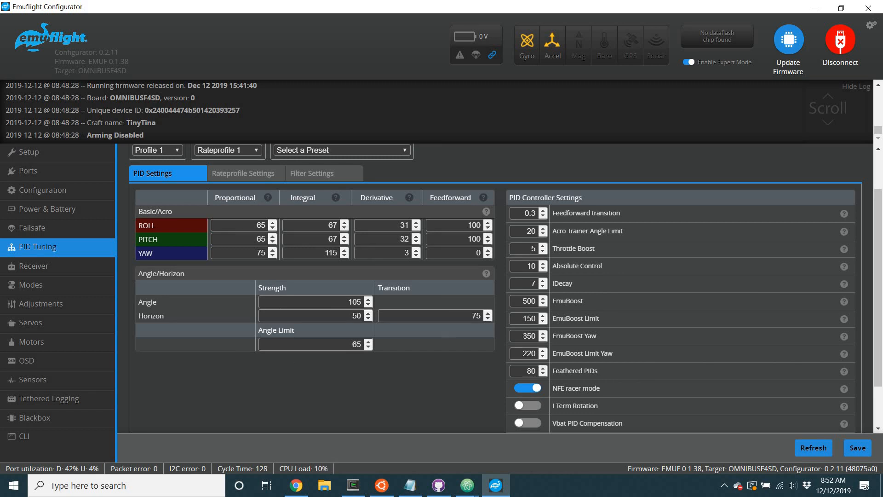
pyautogui.scroll(-2, 506, 340)
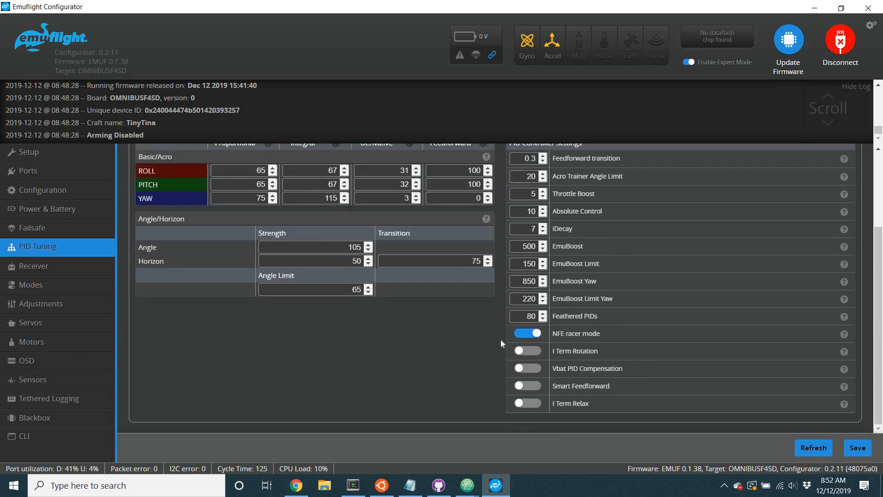
# Step: Toggle NFE racer mode off and on repeatedly, leaving it enabled
pyautogui.click(531, 340)
pyautogui.click(531, 339)
pyautogui.click(531, 339)
pyautogui.click(531, 339)
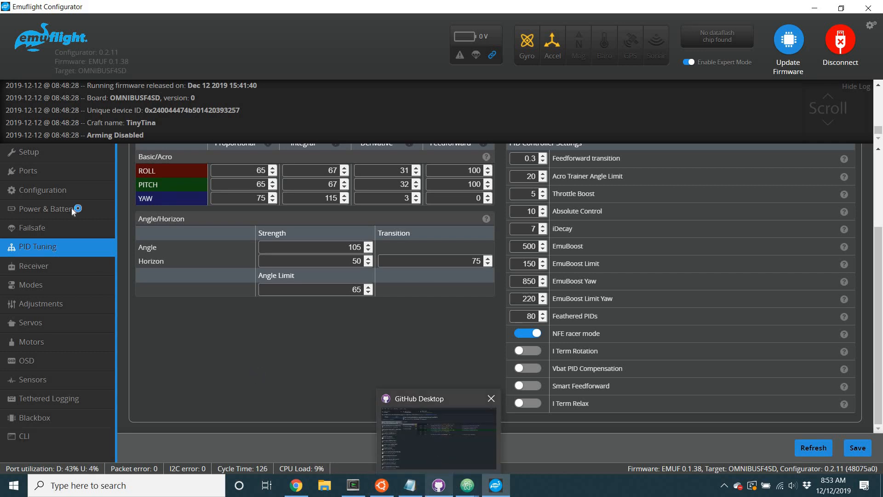
# Step: Switch to GitHub Desktop, inspect the commit merging origin/Battery_fix into NFE-RacerMode, check Chrome, and return to Emuflight Configurator
pyautogui.hotkey('alt', 'Tab')
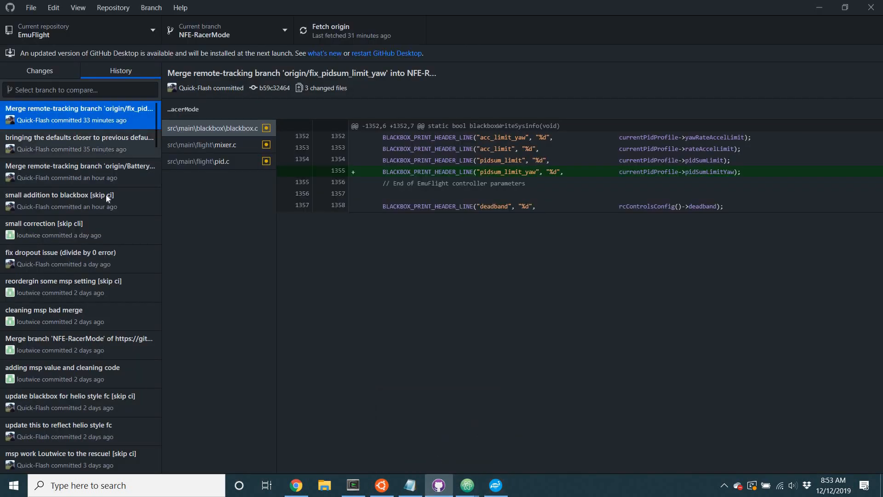
pyautogui.click(106, 181)
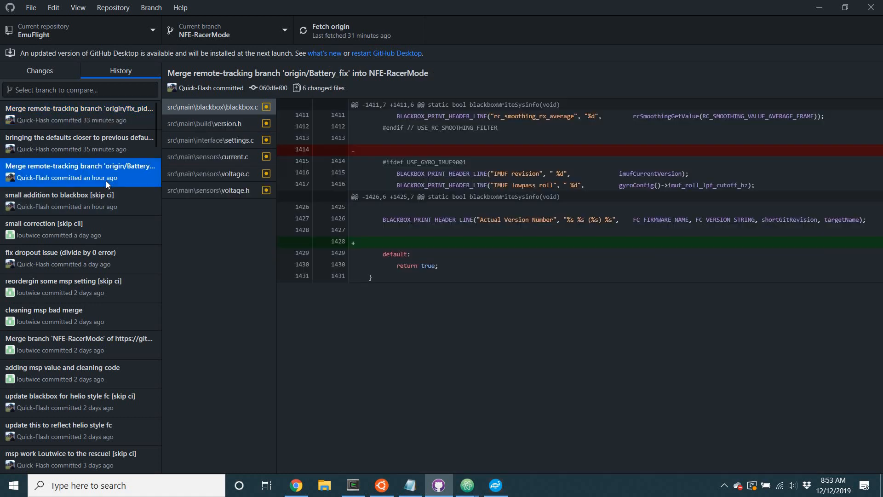
pyautogui.click(302, 490)
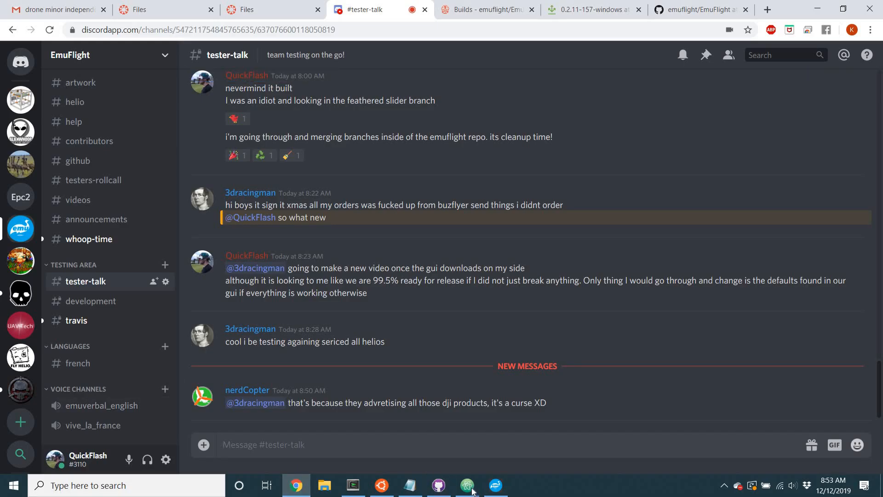
pyautogui.click(465, 455)
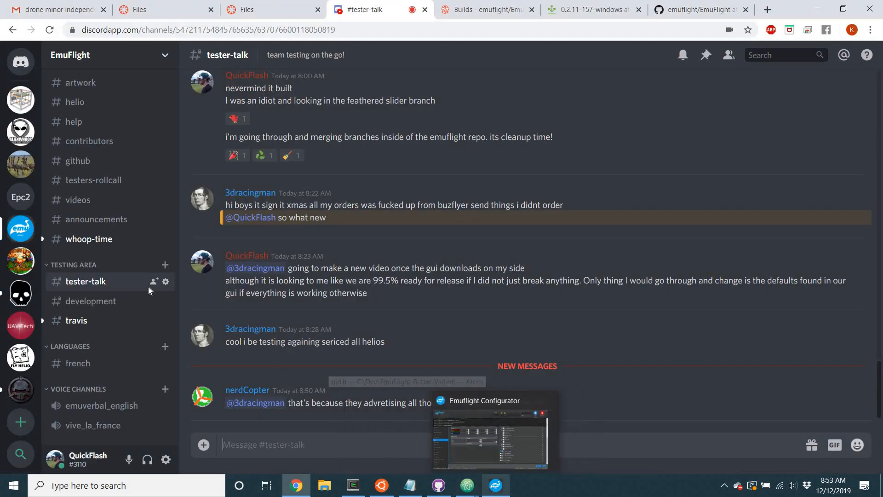
pyautogui.click(495, 486)
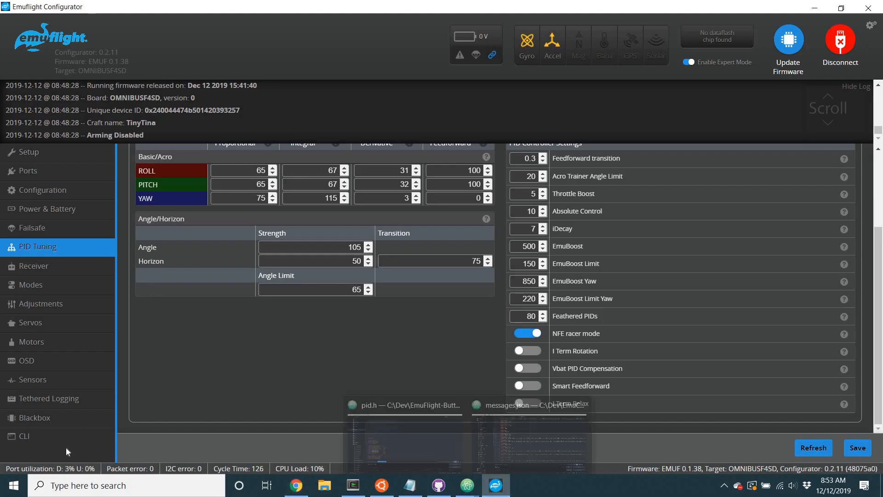
# Step: Query the vbat_lpf_period setting in the CLI
pyautogui.click(65, 444)
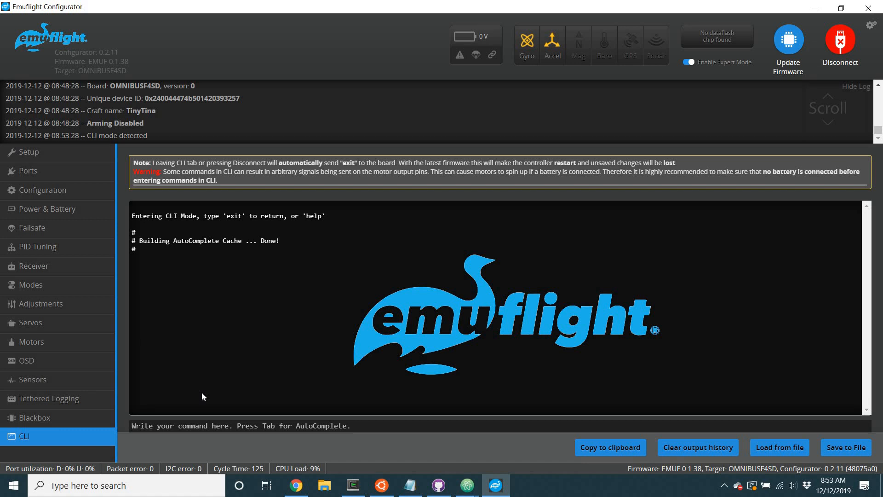
pyautogui.write('get v')
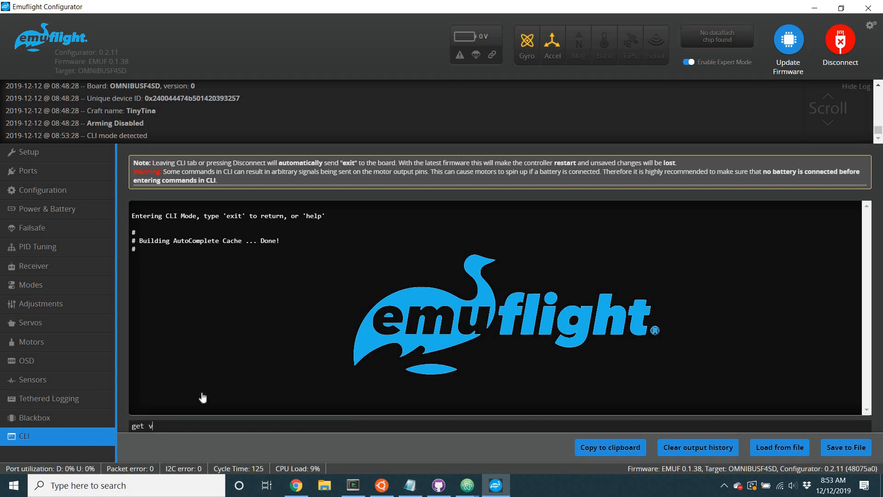
pyautogui.write('bat')
pyautogui.press('Down')
pyautogui.press('Down')
pyautogui.press('Down')
pyautogui.press('Down')
pyautogui.press('Down')
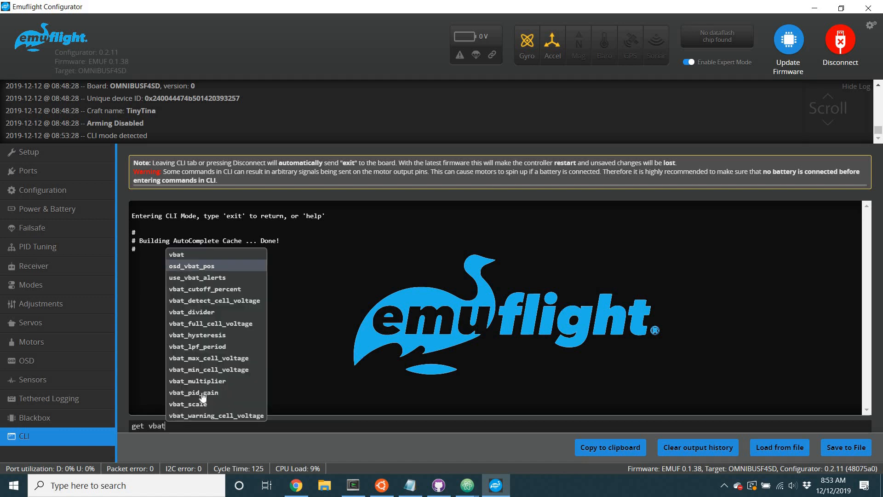
pyautogui.press('Down')
pyautogui.press('Down')
pyautogui.press('Down')
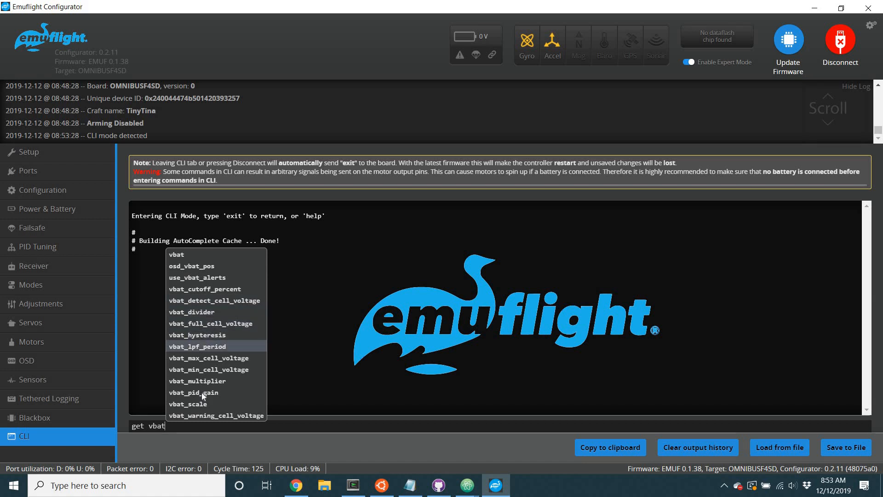
pyautogui.press('Return')
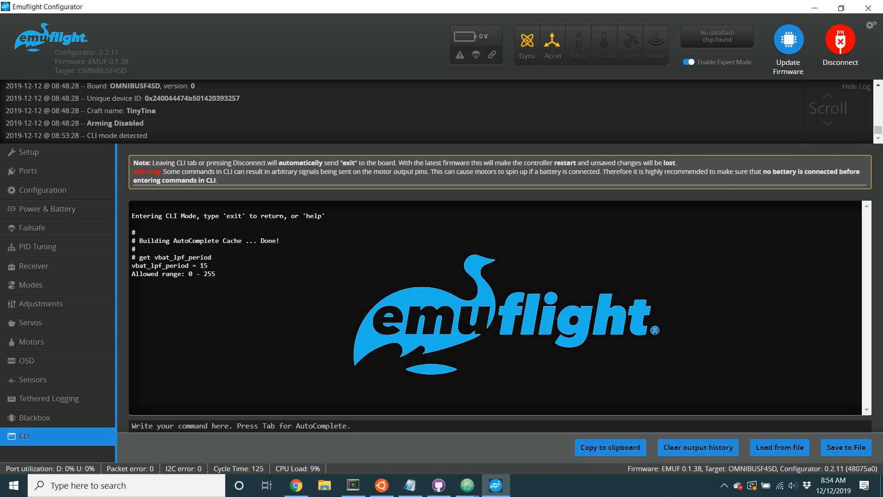
# Step: Highlight the vbat_lpf_period value in the CLI output
pyautogui.moveTo(214, 270); pyautogui.dragTo(205, 266)
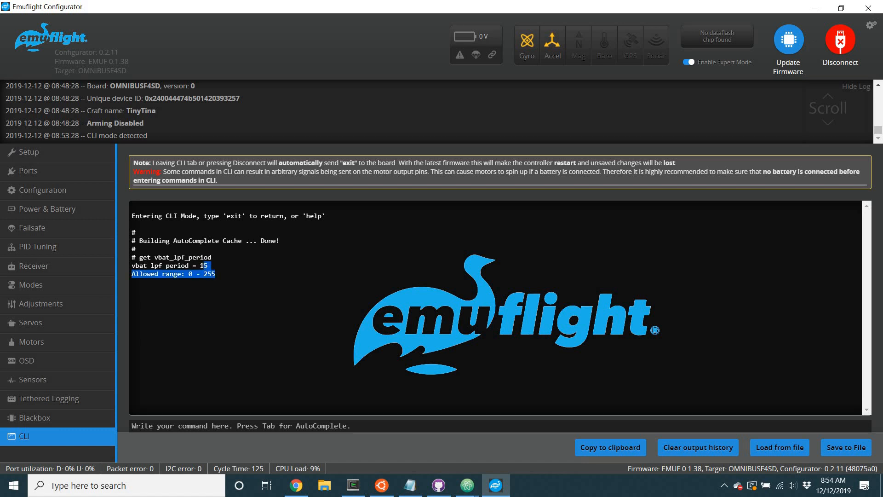
pyautogui.click(204, 266)
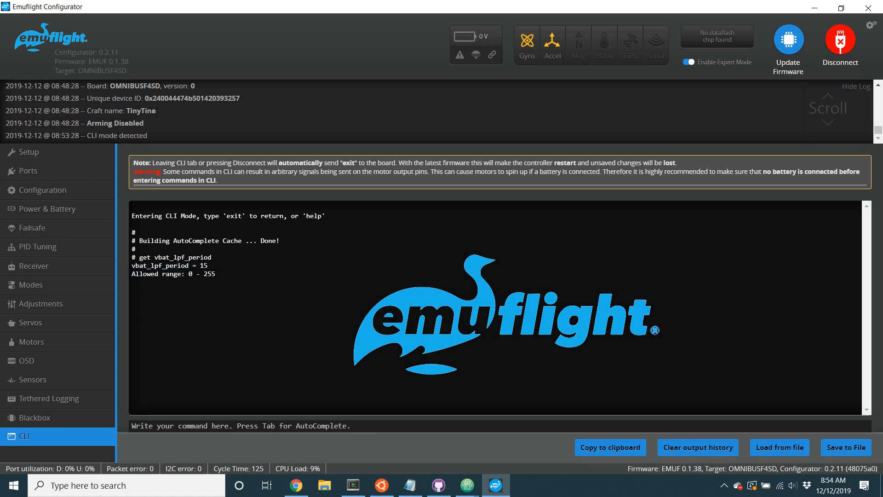
pyautogui.moveTo(136, 265); pyautogui.dragTo(208, 266)
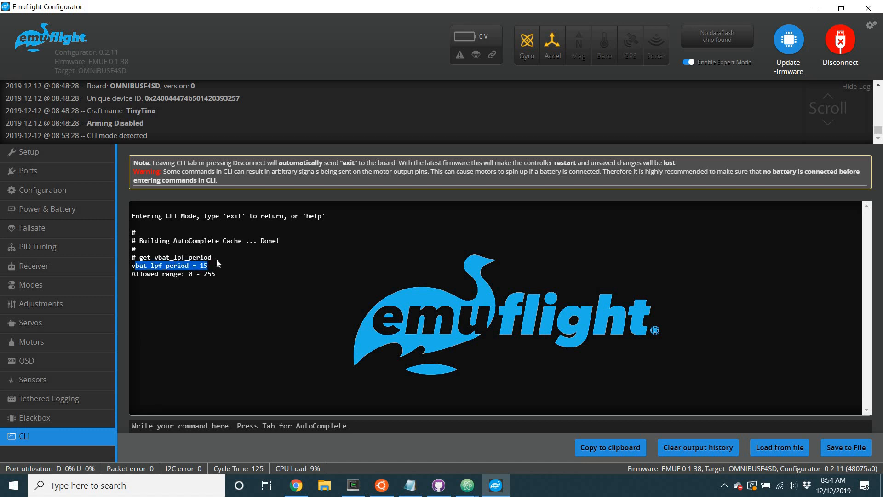
pyautogui.click(189, 266)
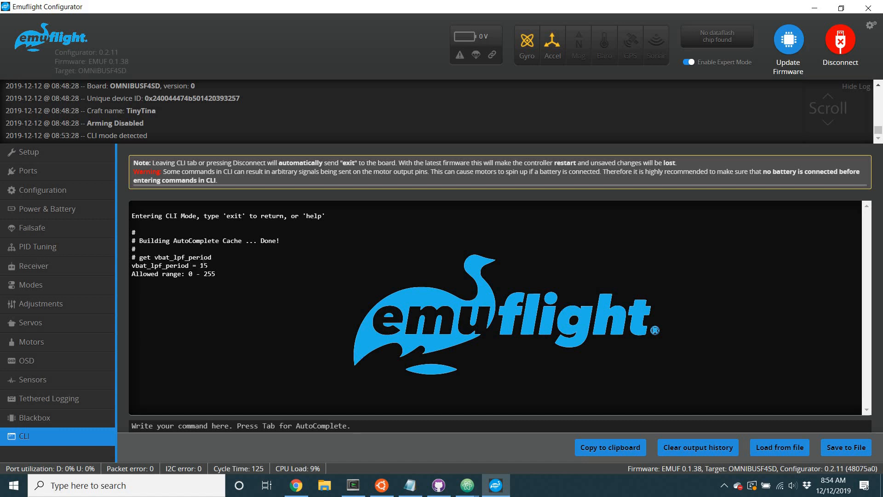
pyautogui.doubleClick(210, 269)
pyautogui.click(211, 268)
pyautogui.moveTo(200, 266); pyautogui.dragTo(213, 269)
# Step: Query the ibat_lpf_period setting in the CLI with the get command
pyautogui.click(227, 431)
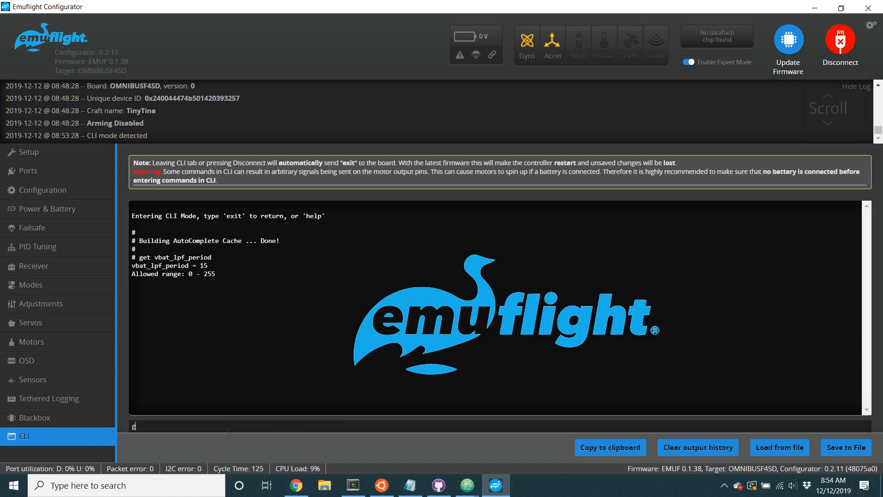
pyautogui.write('get g')
pyautogui.press('BackSpace')
pyautogui.write('ibat')
pyautogui.press('Down')
pyautogui.press('Return')
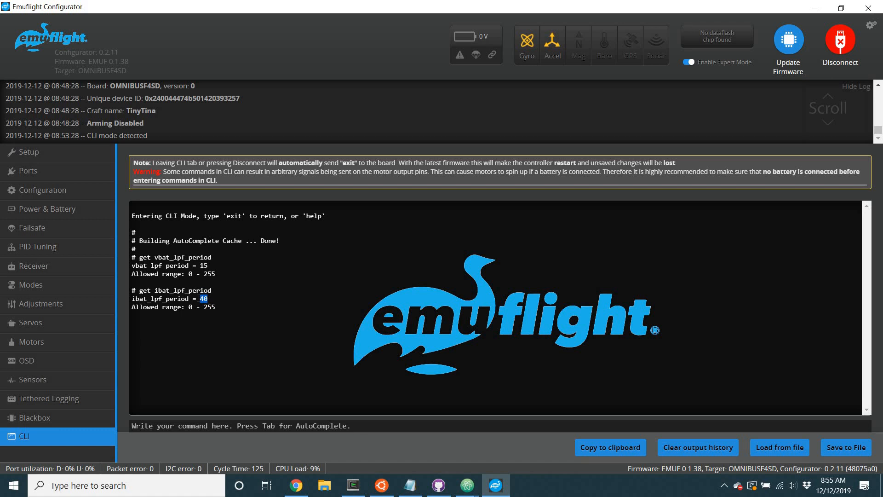
# Step: Begin a get command in the CLI, and inspect the commit merging origin/fix_pidsum_limit_yaw in GitHub Desktop
pyautogui.click(201, 298)
pyautogui.write('get')
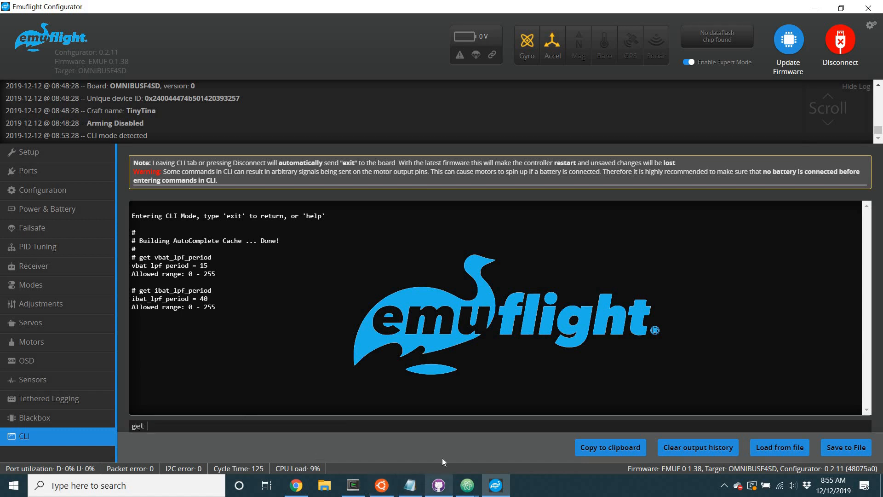
pyautogui.moveTo(438, 485)
pyautogui.click(438, 445)
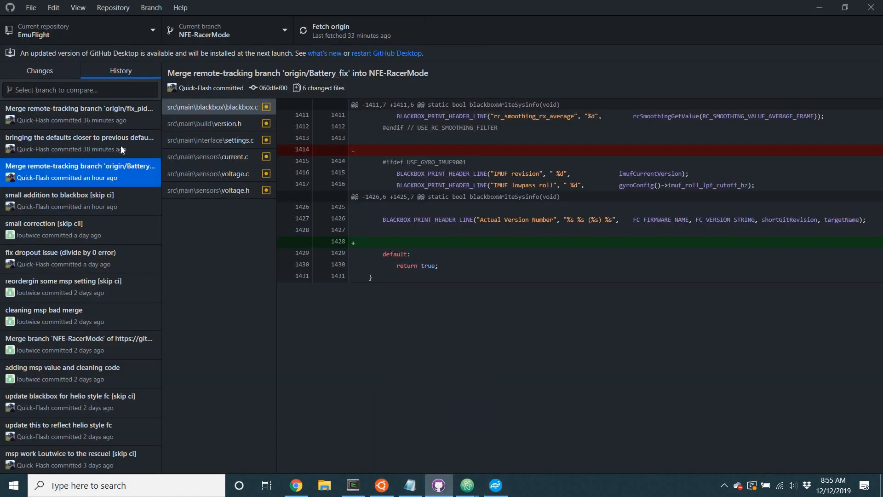
pyautogui.click(112, 122)
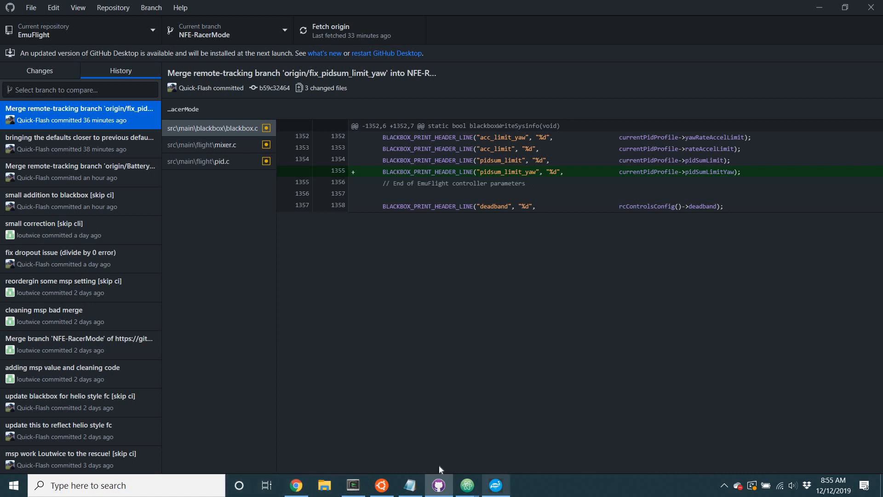
# Step: Return to Emuflight Configurator and query the pidsum_limit_yaw setting in the CLI
pyautogui.click(496, 485)
pyautogui.write('pidsu')
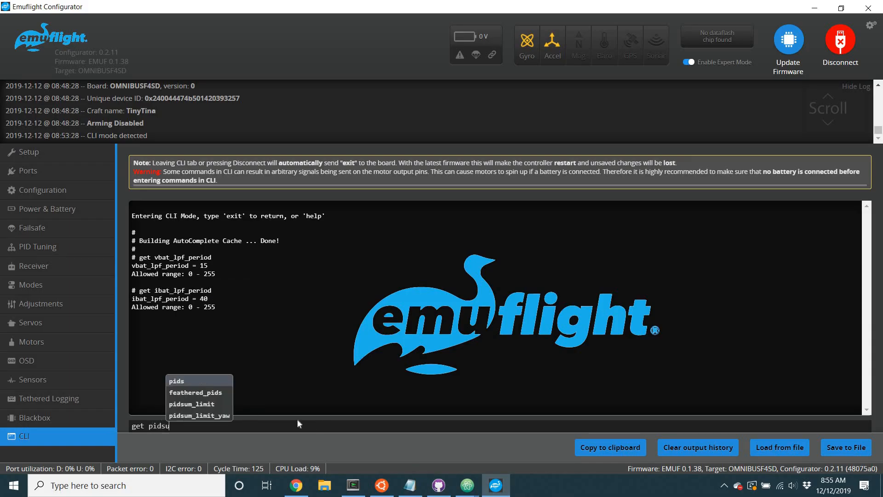
pyautogui.click(223, 416)
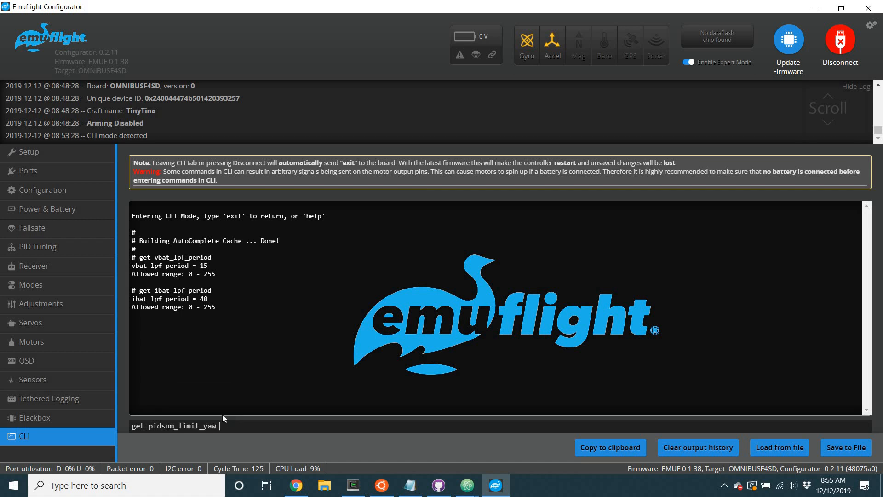
pyautogui.press('Return')
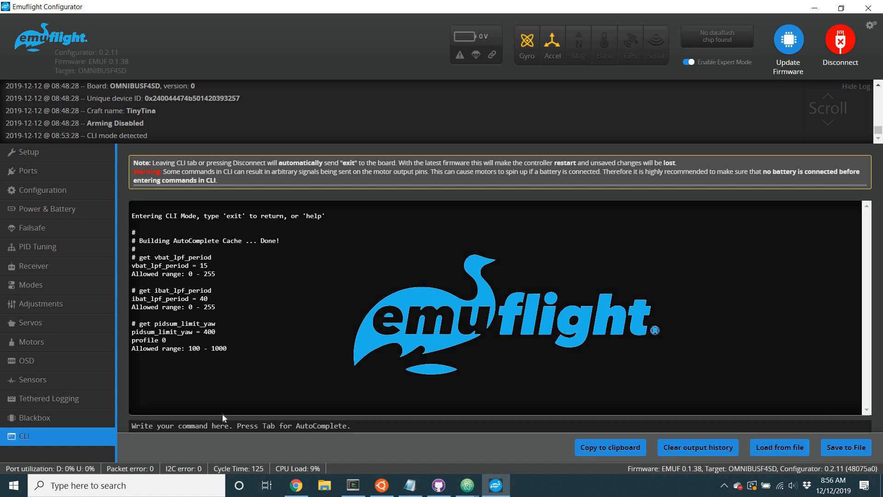
# Step: Query the CLI with get pidsu
pyautogui.write('get pid')
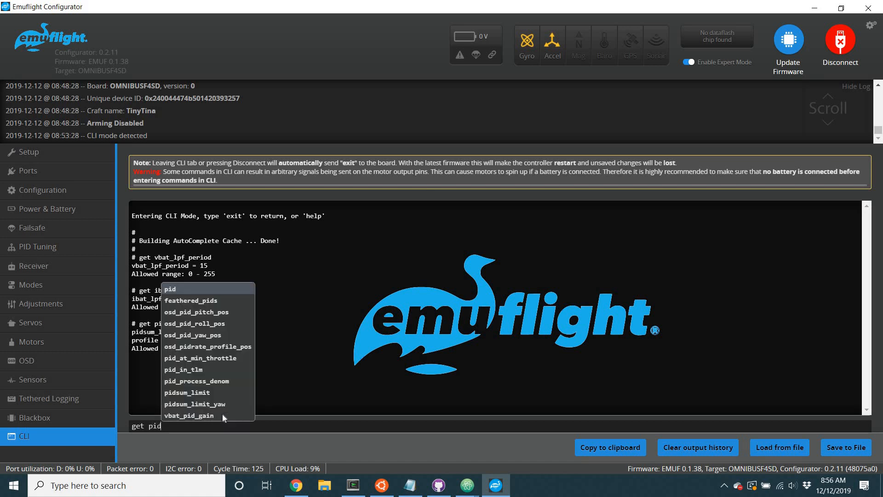
pyautogui.write('su')
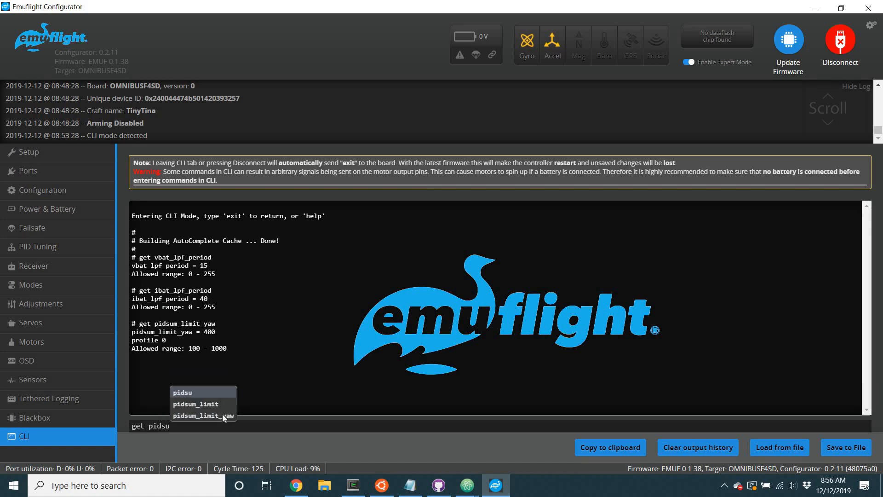
pyautogui.press('Return')
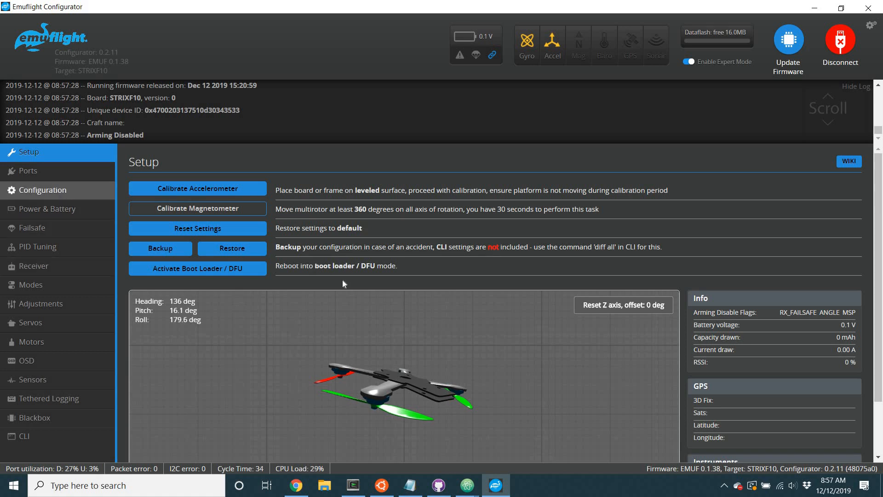
# Step: Review the Camera settings on the Configuration page and open the PID controller settings under PID Tuning
pyautogui.scroll(-10, 286, 317)
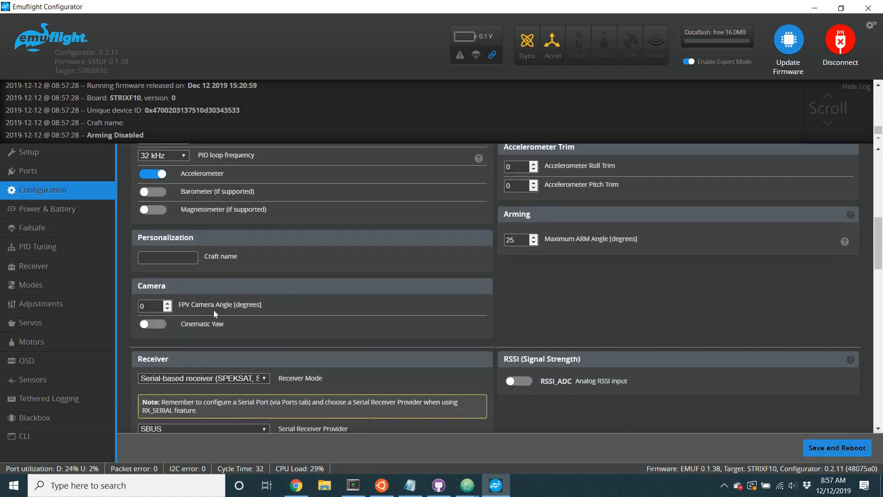
pyautogui.click(65, 265)
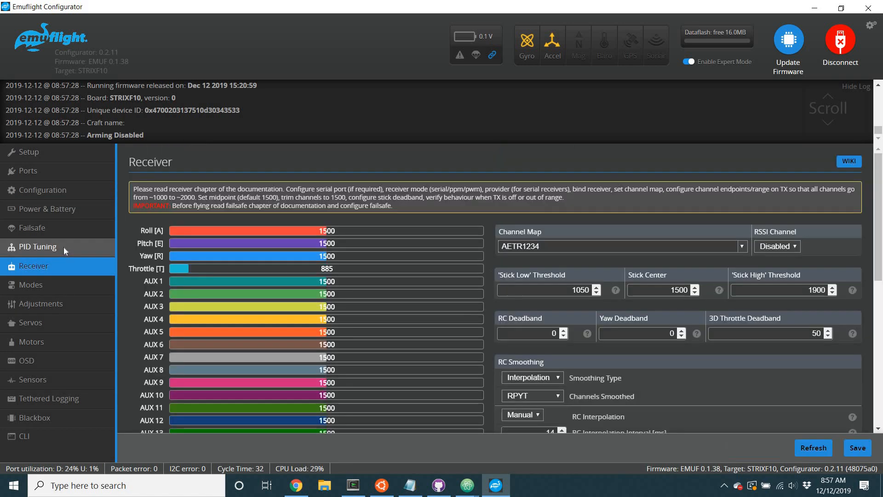
pyautogui.click(64, 247)
pyautogui.scroll(-1, 574, 289)
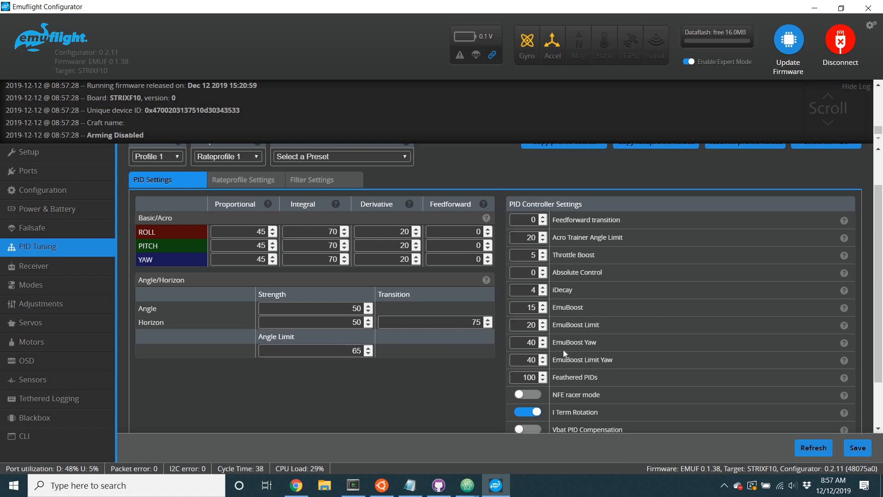
# Step: Switch NFE racer mode on and back off, and browse the rateprofile and filter settings
pyautogui.click(531, 396)
pyautogui.click(532, 396)
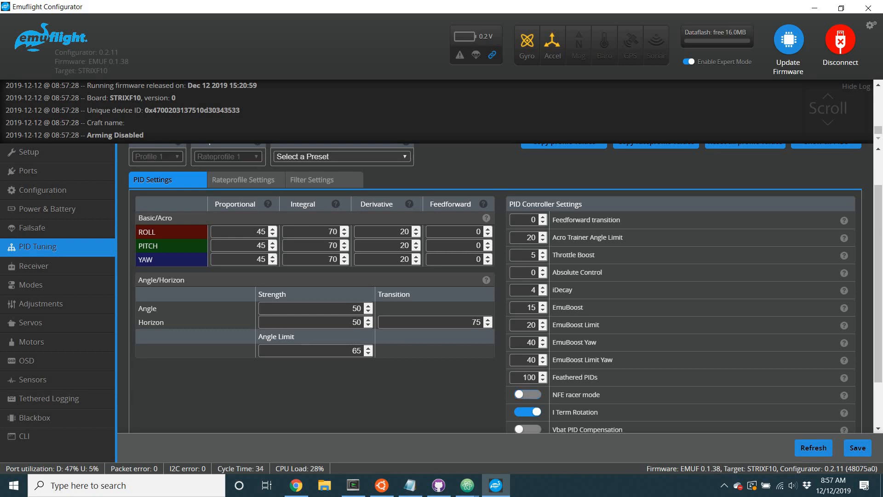
pyautogui.click(225, 182)
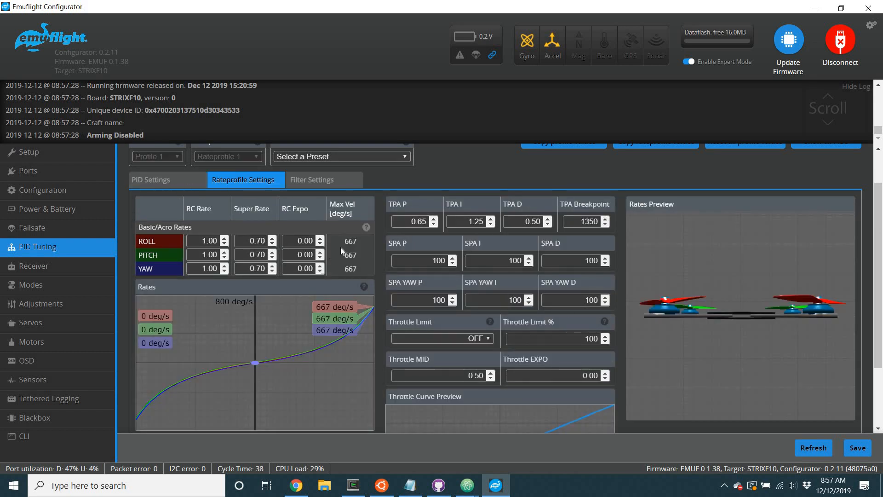
pyautogui.click(328, 184)
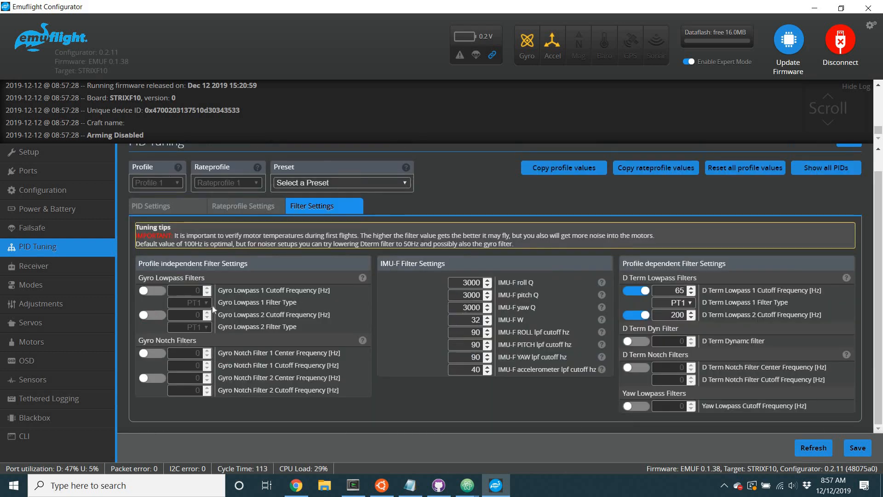
# Step: Try switching Gyro Lowpass 2 and Gyro Lowpass 1 on and back off
pyautogui.click(152, 317)
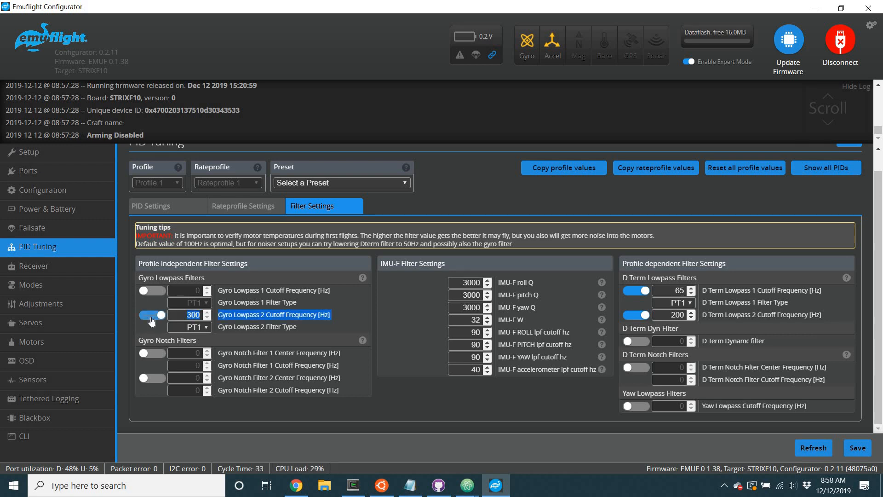
pyautogui.click(151, 317)
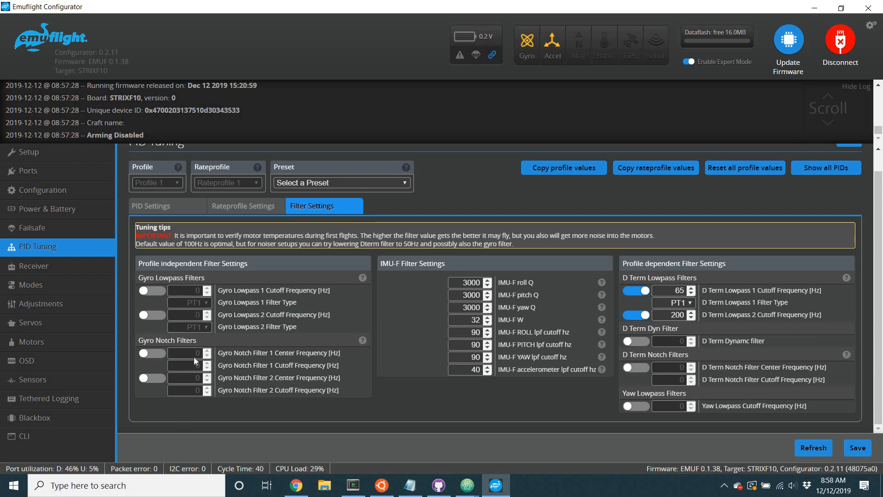
pyautogui.click(147, 292)
pyautogui.click(153, 293)
# Step: Enable Gyro Lowpass 2 at 300 Hz and Gyro Lowpass 1 at 100 Hz, and save the filter settings
pyautogui.click(154, 315)
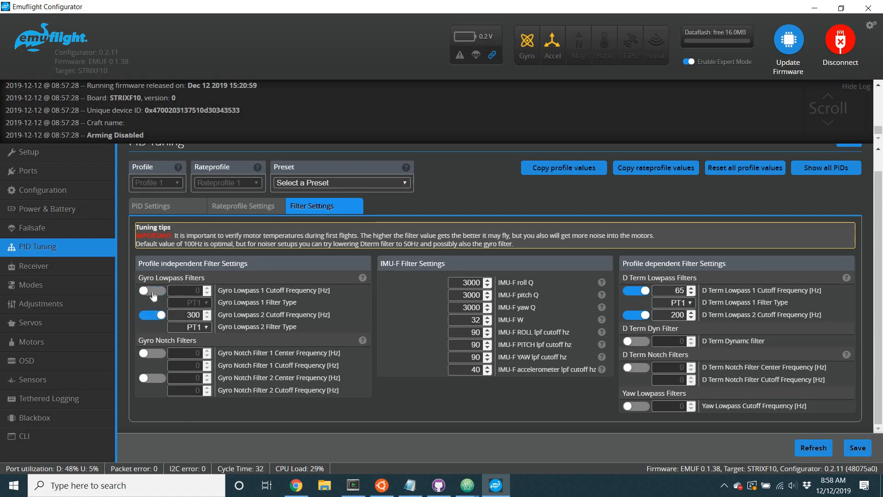
pyautogui.click(152, 292)
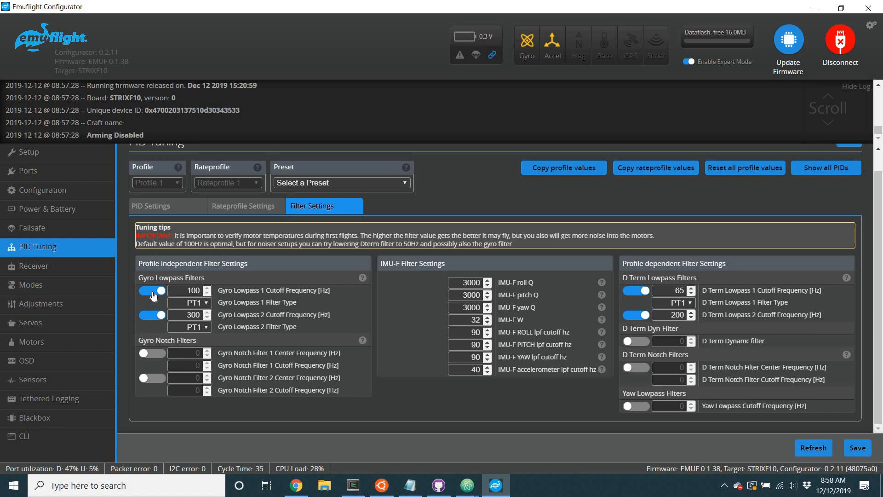
pyautogui.click(153, 293)
pyautogui.click(153, 293)
pyautogui.click(859, 450)
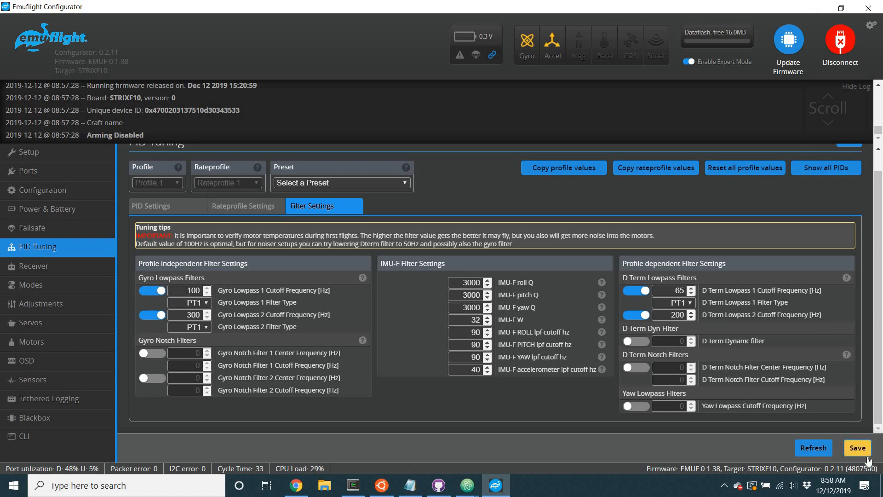
# Step: Disconnect the flight controller and reconnect it, returning to the filter settings
pyautogui.click(846, 41)
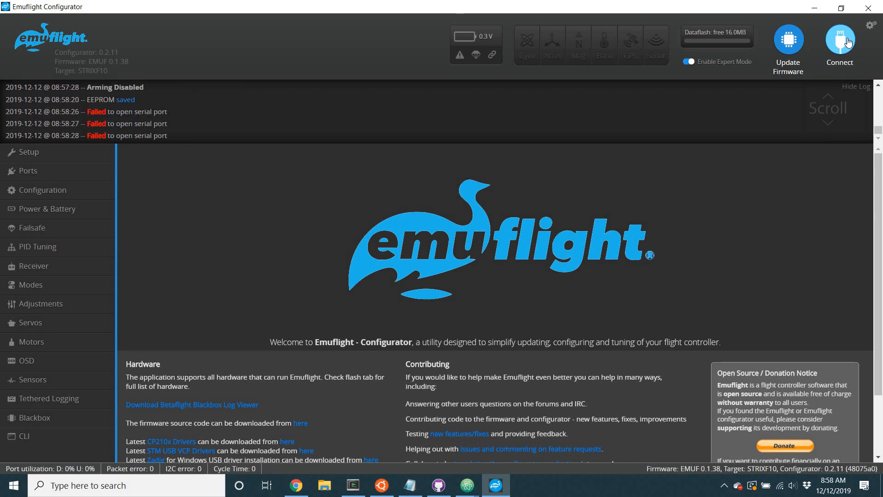
pyautogui.click(848, 43)
pyautogui.click(848, 42)
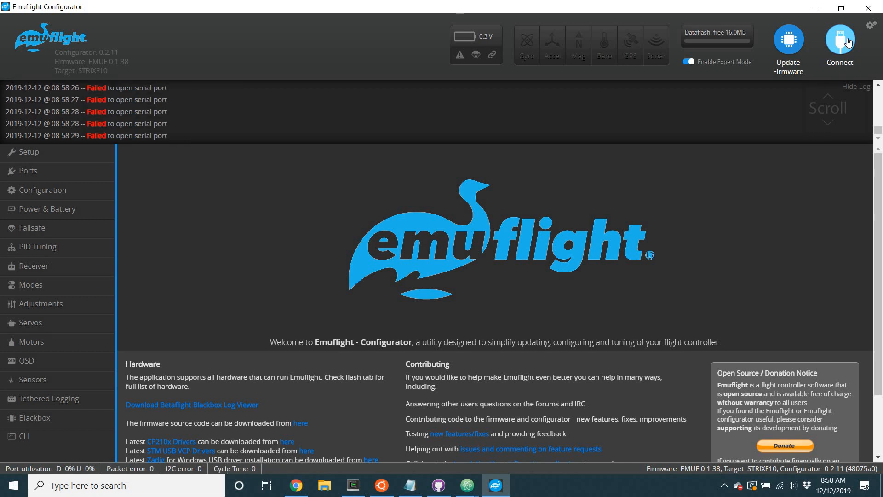
pyautogui.click(848, 43)
pyautogui.click(848, 43)
pyautogui.click(848, 43)
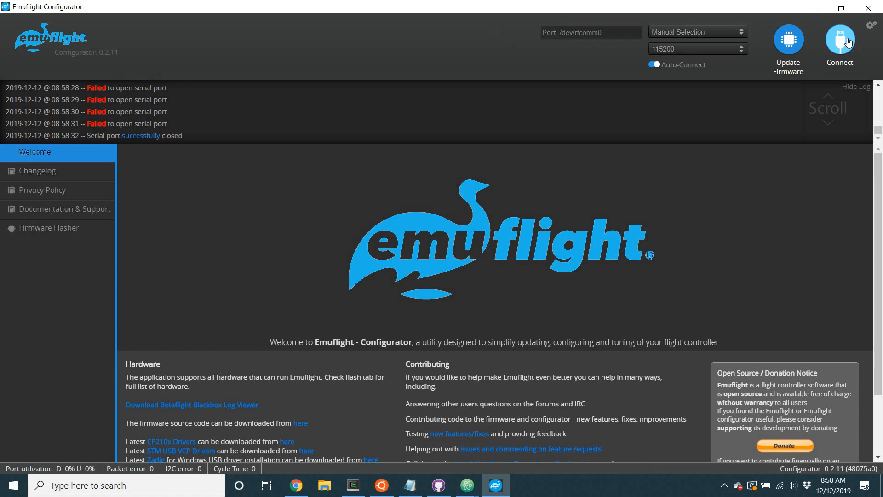
pyautogui.click(849, 43)
pyautogui.click(849, 43)
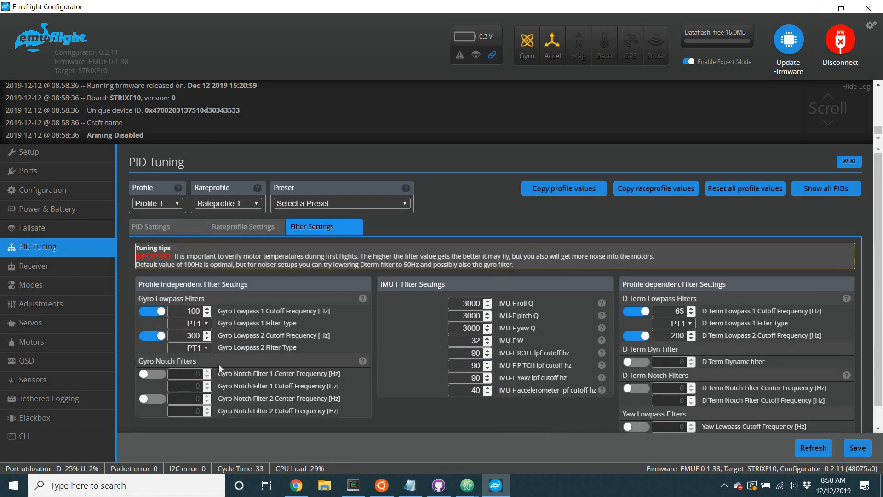
# Step: Disable both Gyro Lowpass filters and save the filter settings
pyautogui.click(152, 311)
pyautogui.click(152, 336)
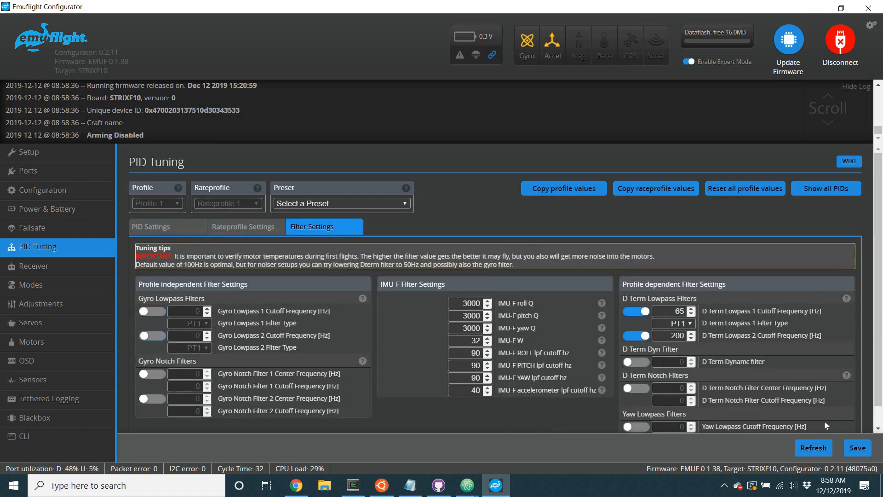
pyautogui.click(859, 454)
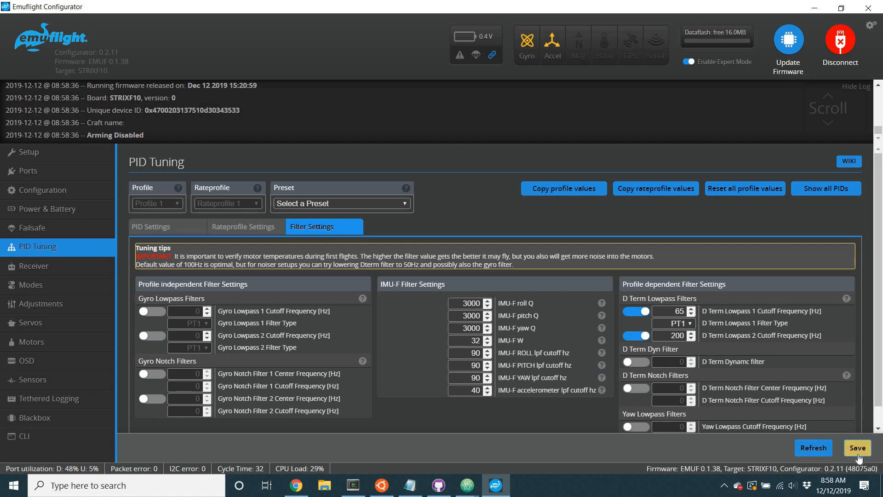
# Step: Load the 5inch STRIX F10 preset and enable the D Term Dynamic filter at 100
pyautogui.click(380, 203)
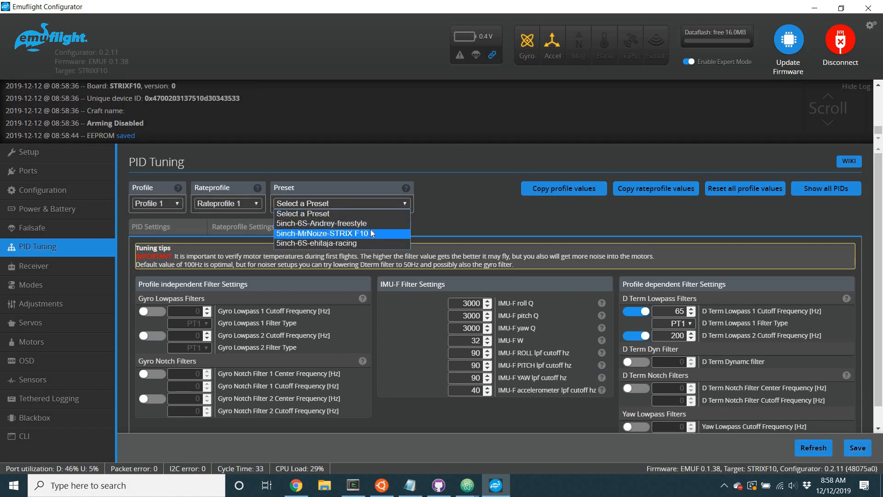
pyautogui.click(371, 231)
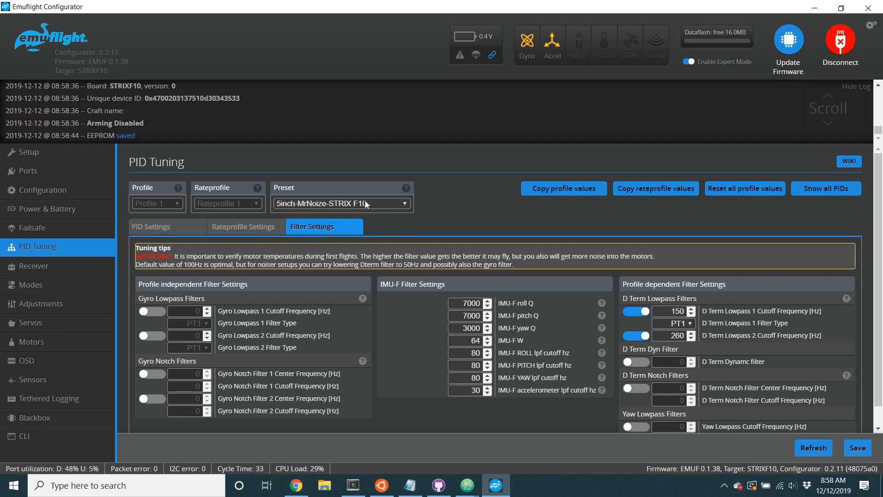
pyautogui.click(637, 363)
# Step: Load the 5inch-6S freestyle preset, and switch back to the 5inch STRIX F10 preset
pyautogui.click(320, 207)
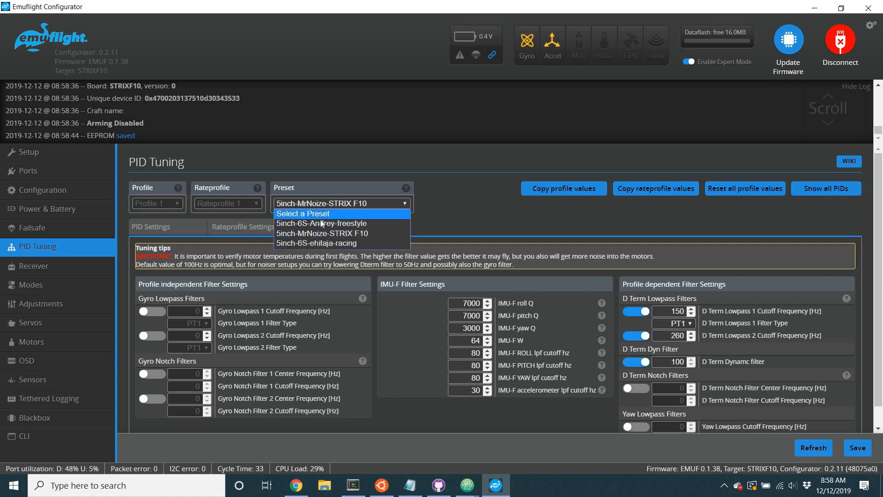
pyautogui.click(322, 224)
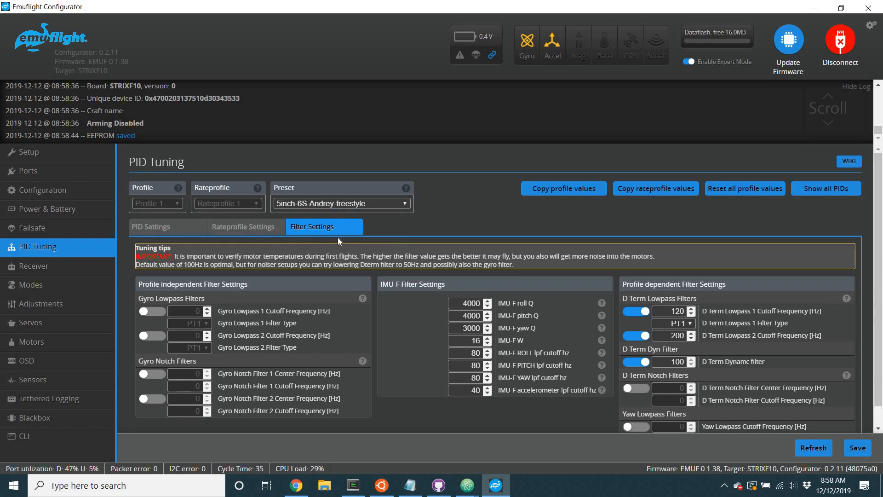
pyautogui.click(341, 206)
pyautogui.click(338, 243)
pyautogui.click(338, 204)
pyautogui.click(340, 234)
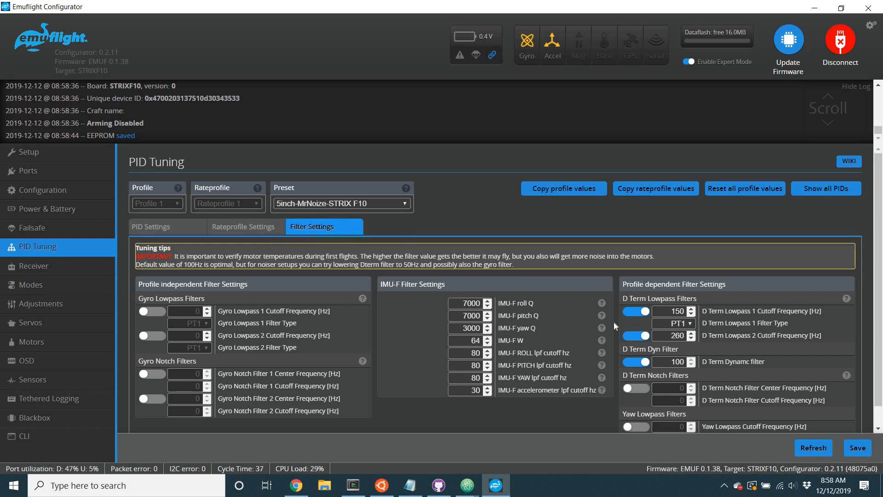
# Step: Disable the D Term Dynamic filter, and load the 5inch-6S racing preset
pyautogui.scroll(-1, 633, 363)
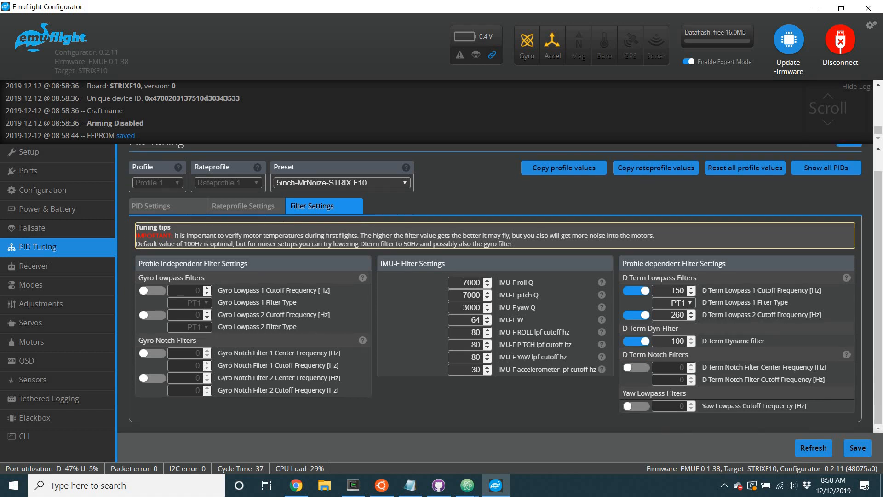
pyautogui.click(645, 341)
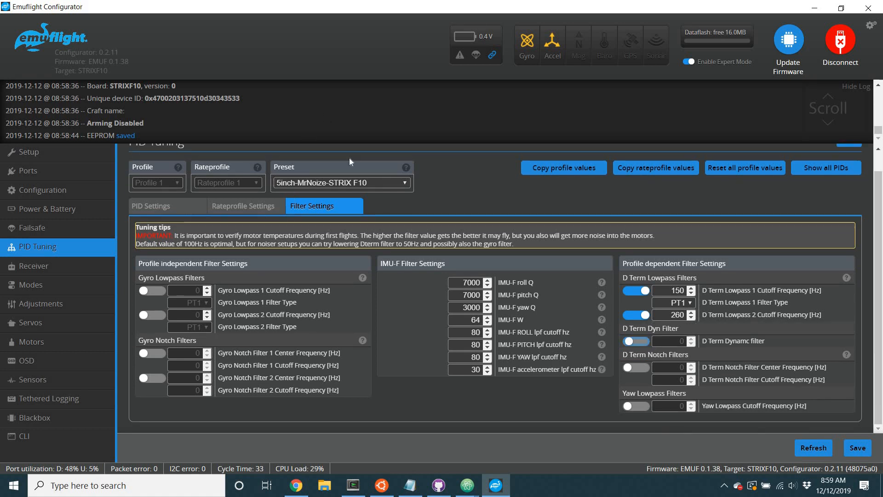
pyautogui.click(371, 186)
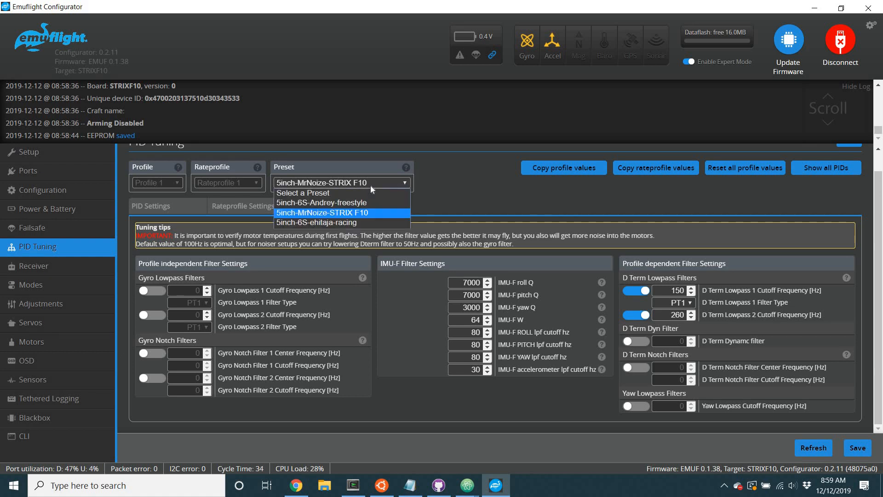
pyautogui.click(363, 223)
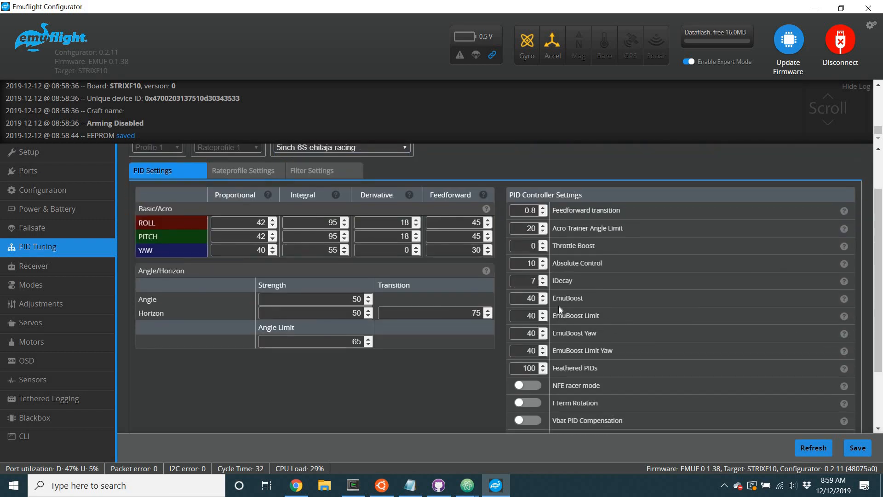
# Step: Compare the PID values of the 5inch STRIX F10 and 5inch-6S freestyle presets, and reload the 5inch-6S racing preset
pyautogui.click(359, 190)
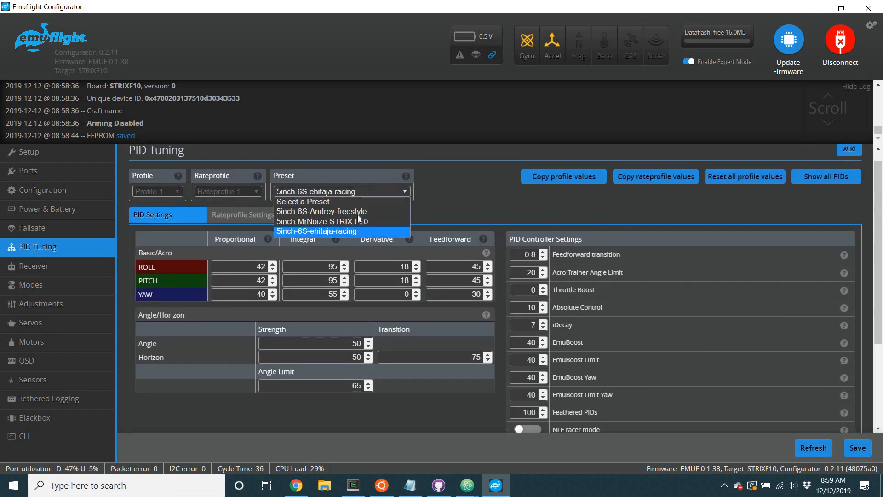
pyautogui.click(359, 221)
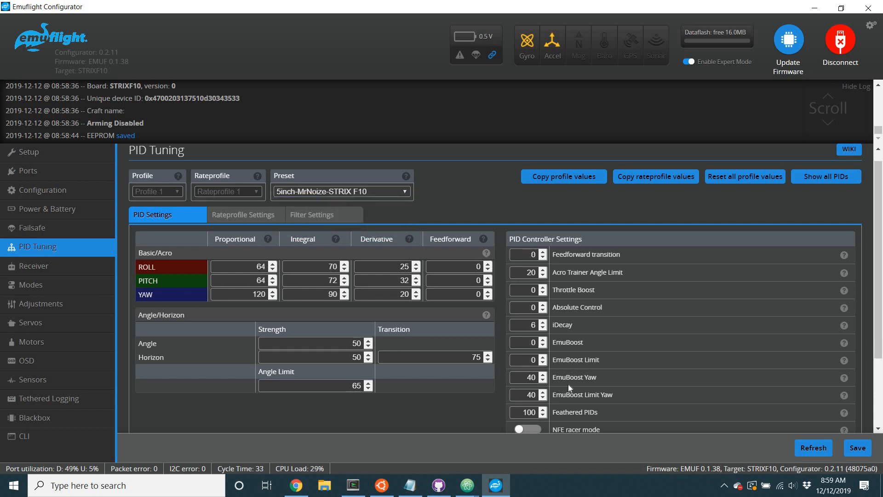
pyautogui.click(336, 196)
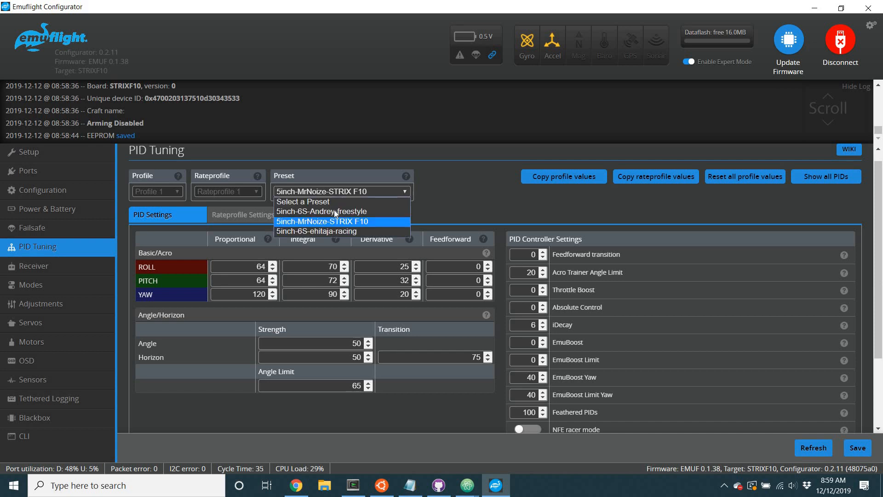
pyautogui.click(345, 212)
pyautogui.click(347, 193)
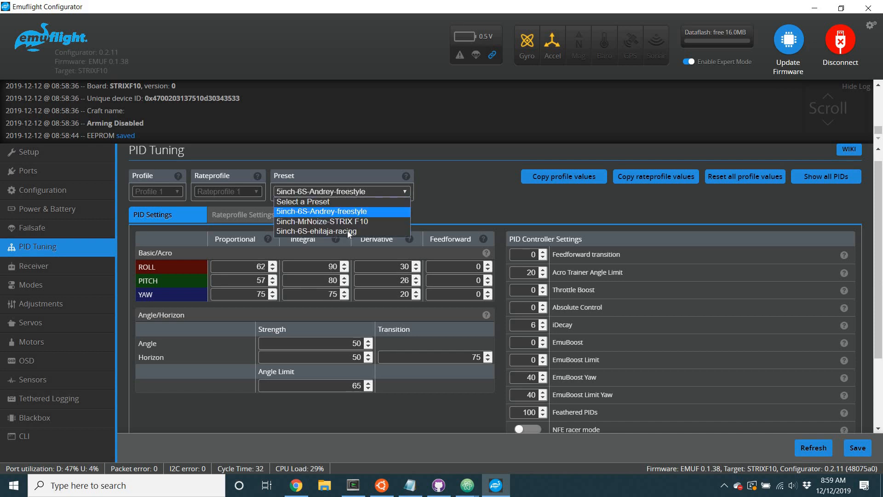
pyautogui.click(347, 230)
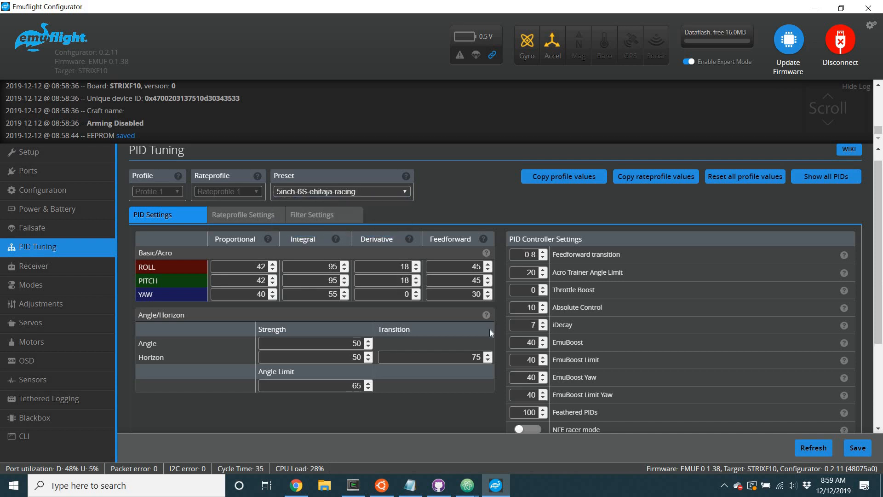
# Step: Review the racing preset's PID and filter settings, and check the list of available presets
pyautogui.scroll(-1, 490, 329)
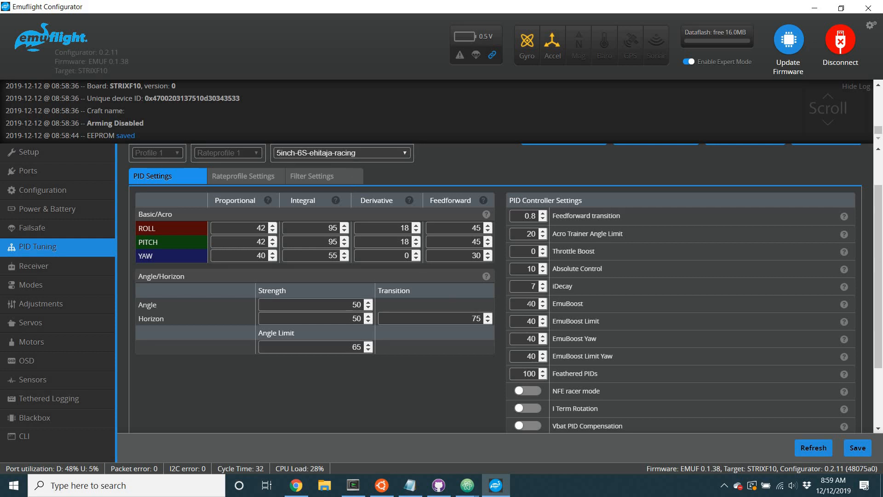
pyautogui.scroll(1, 317, 207)
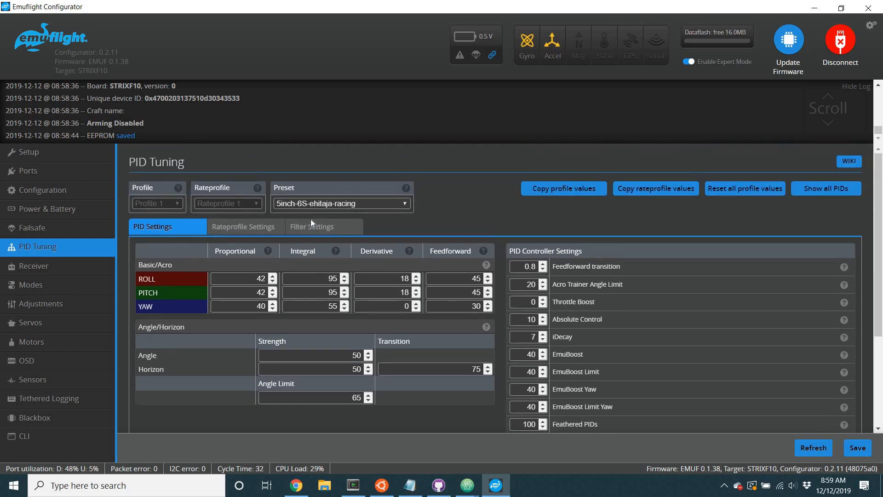
pyautogui.click(311, 224)
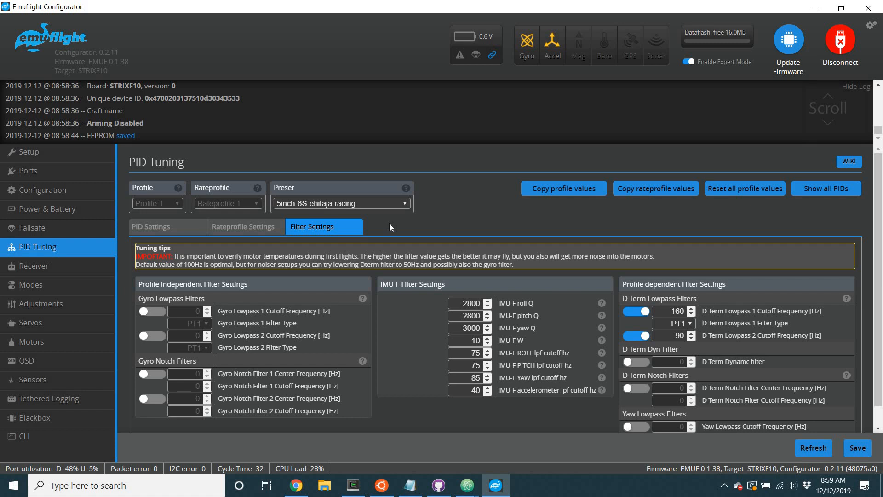
pyautogui.click(173, 230)
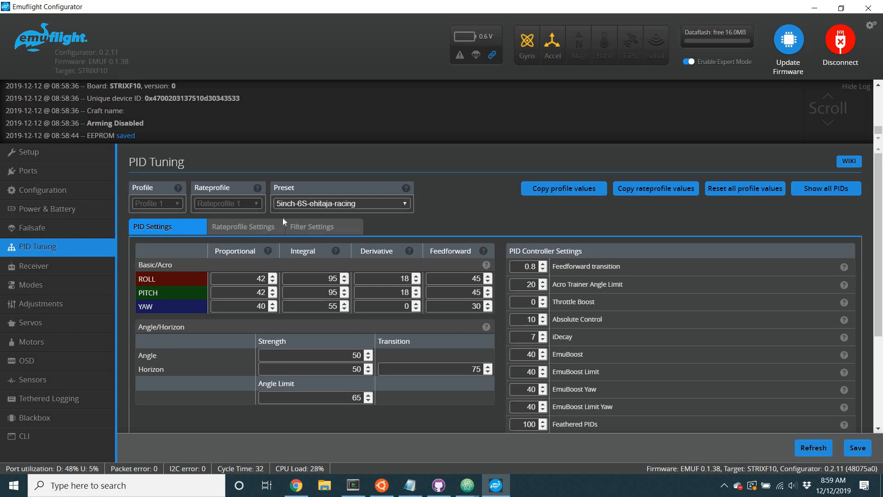
pyautogui.click(288, 205)
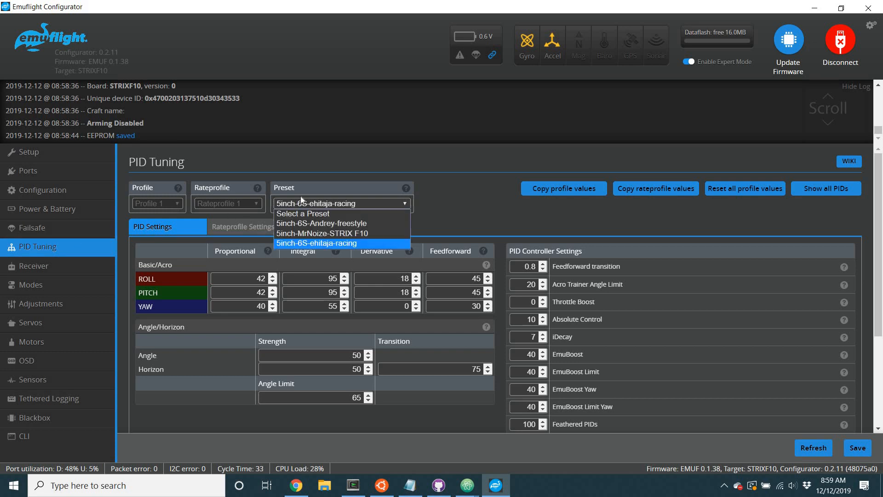
pyautogui.click(300, 196)
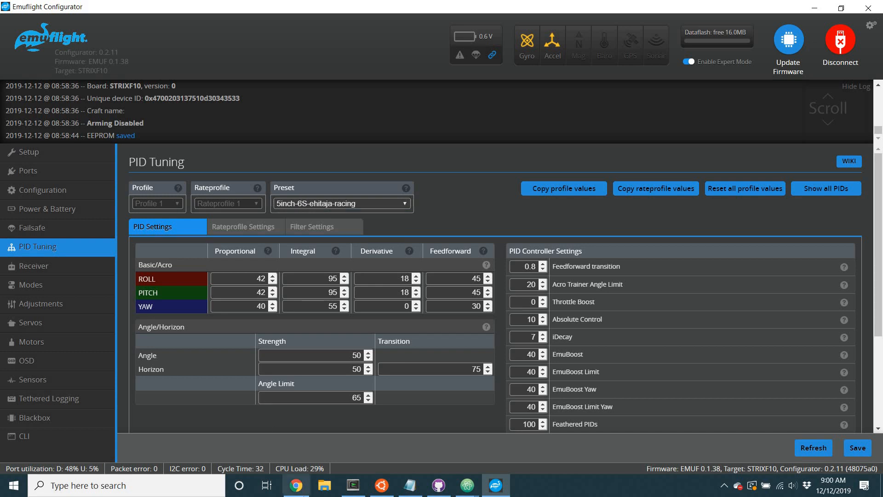
# Step: Switch to Chrome and go back to the full list of EmuFlight dev_cfg build folders on Bintray
pyautogui.click(296, 485)
pyautogui.click(548, 7)
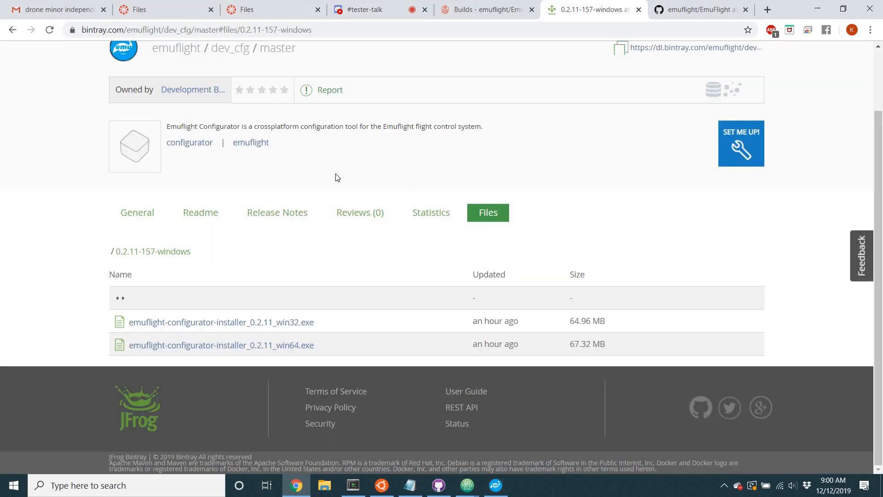
pyautogui.click(13, 30)
pyautogui.scroll(-4, 301, 215)
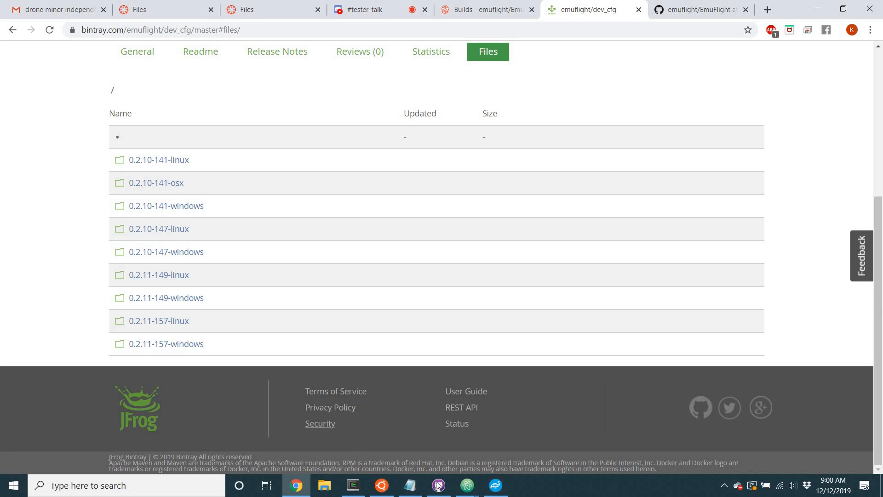
# Step: Inspect the blackbox setpoint logging commit and the latest merge commit of NFE-RacerMode in GitHub Desktop, and return to Emuflight Configurator
pyautogui.moveTo(438, 485)
pyautogui.click(413, 454)
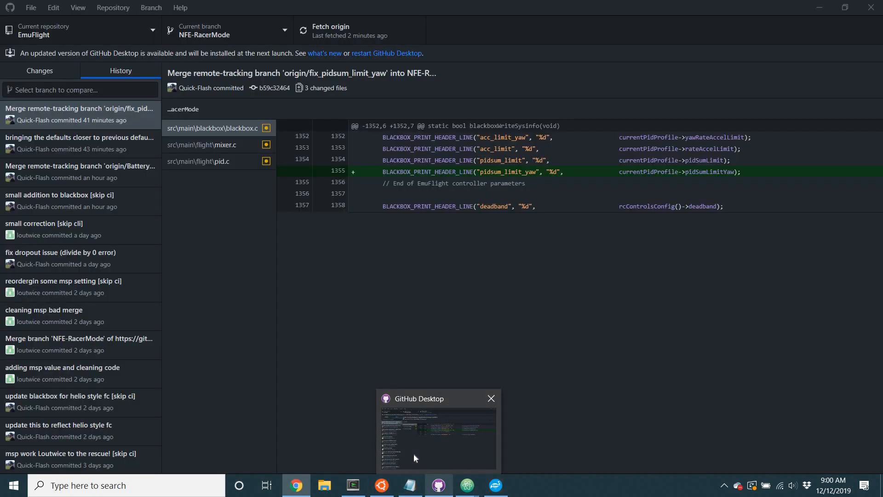
pyautogui.scroll(-7, 68, 359)
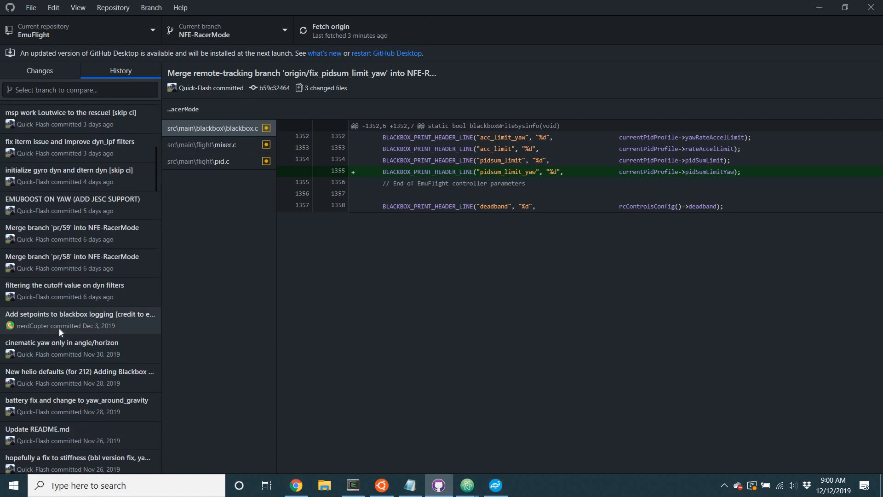
pyautogui.click(59, 327)
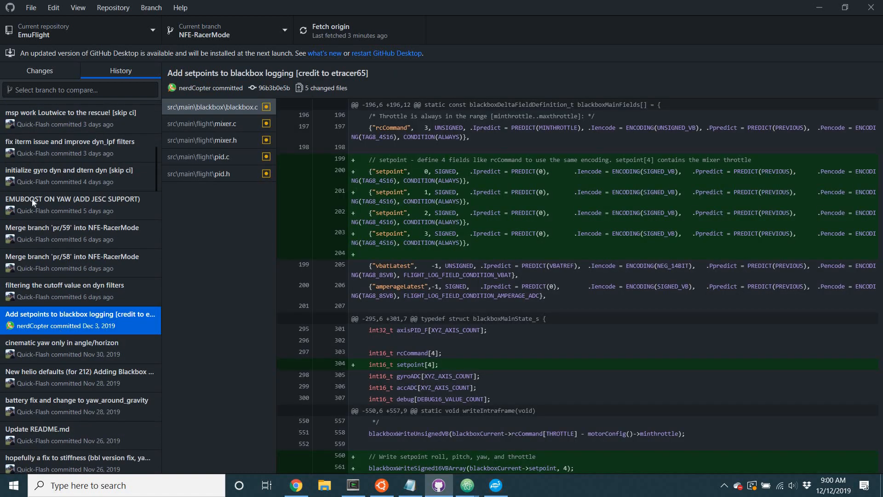
pyautogui.scroll(7, 40, 133)
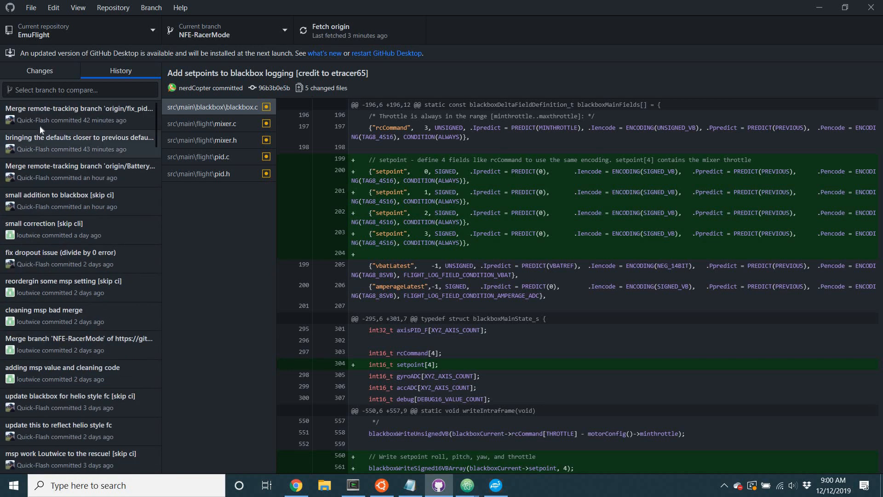
pyautogui.click(39, 126)
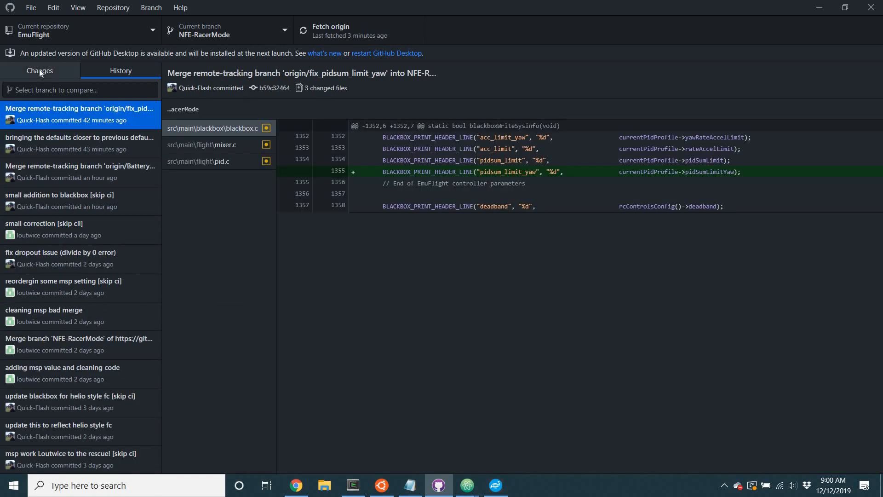
pyautogui.click(40, 70)
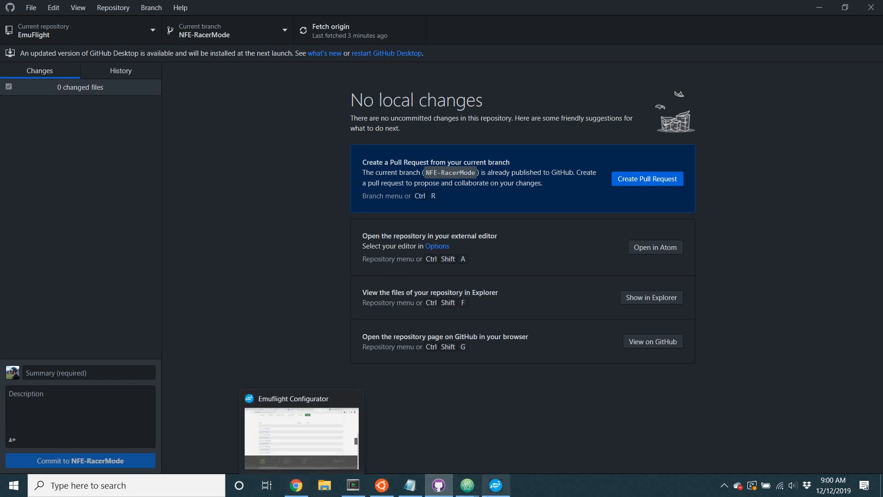
pyautogui.click(496, 485)
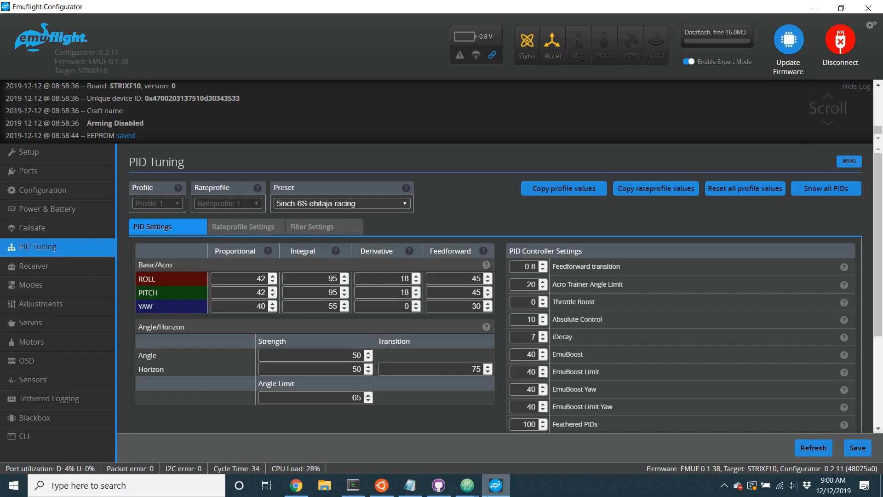